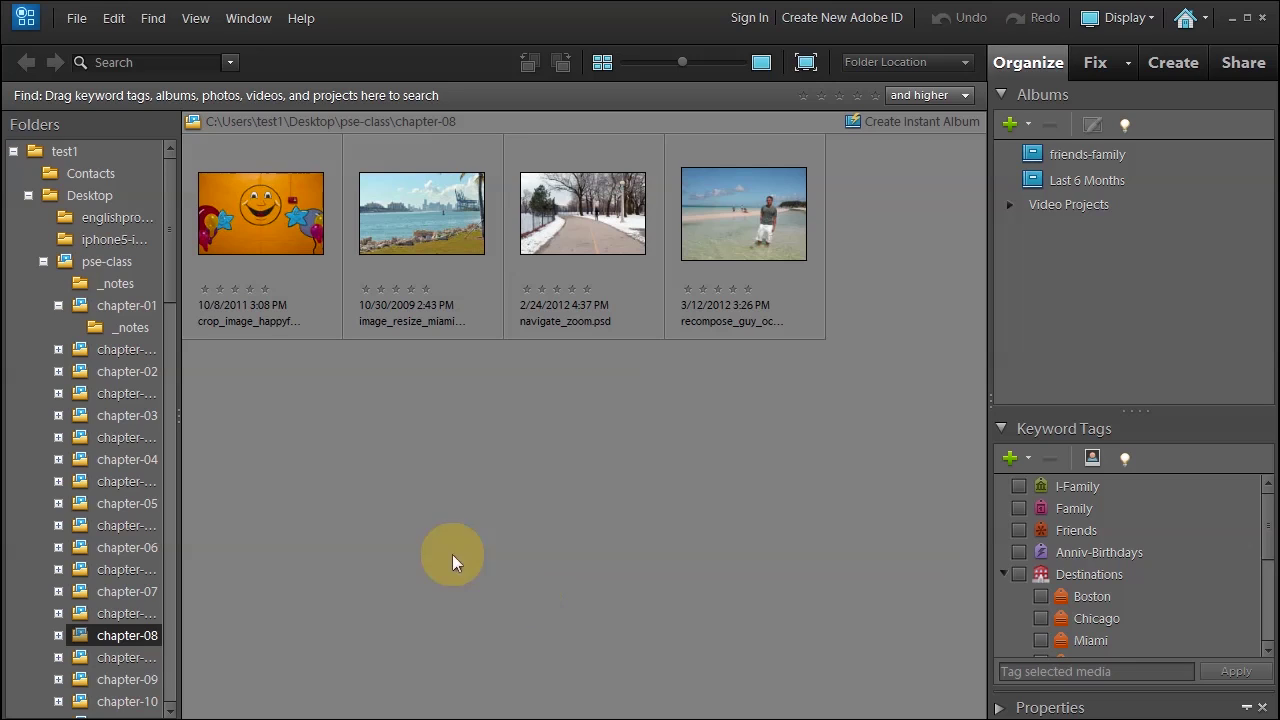
# - Open the image_resize_miami photo from the Organizer in the Photoshop Elements Editor
pyautogui.click(396, 243)
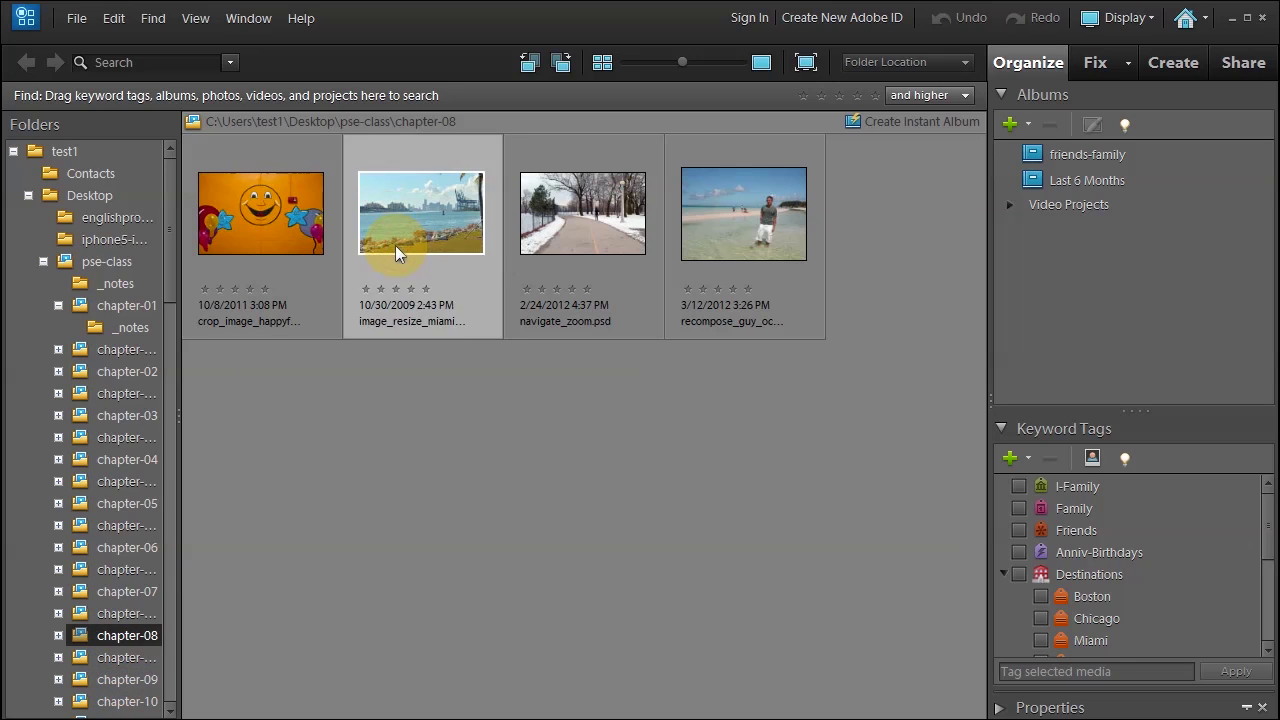
pyautogui.rightClick(395, 244)
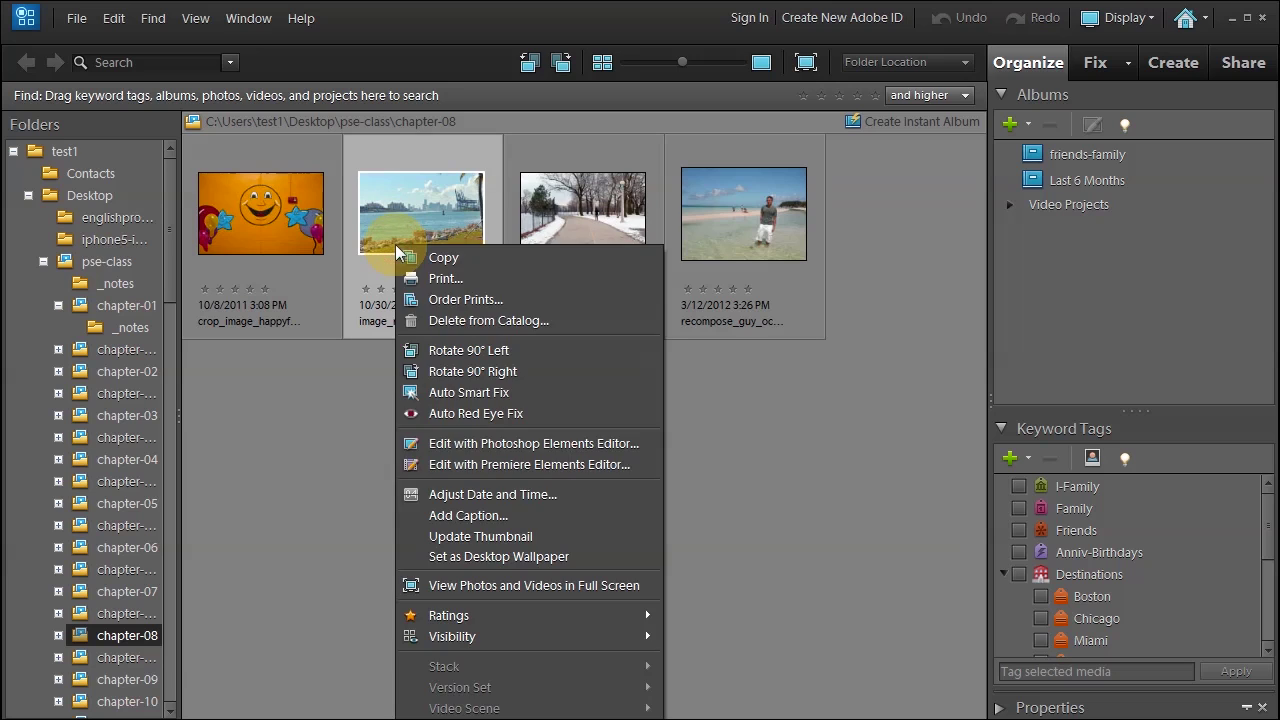
pyautogui.click(456, 440)
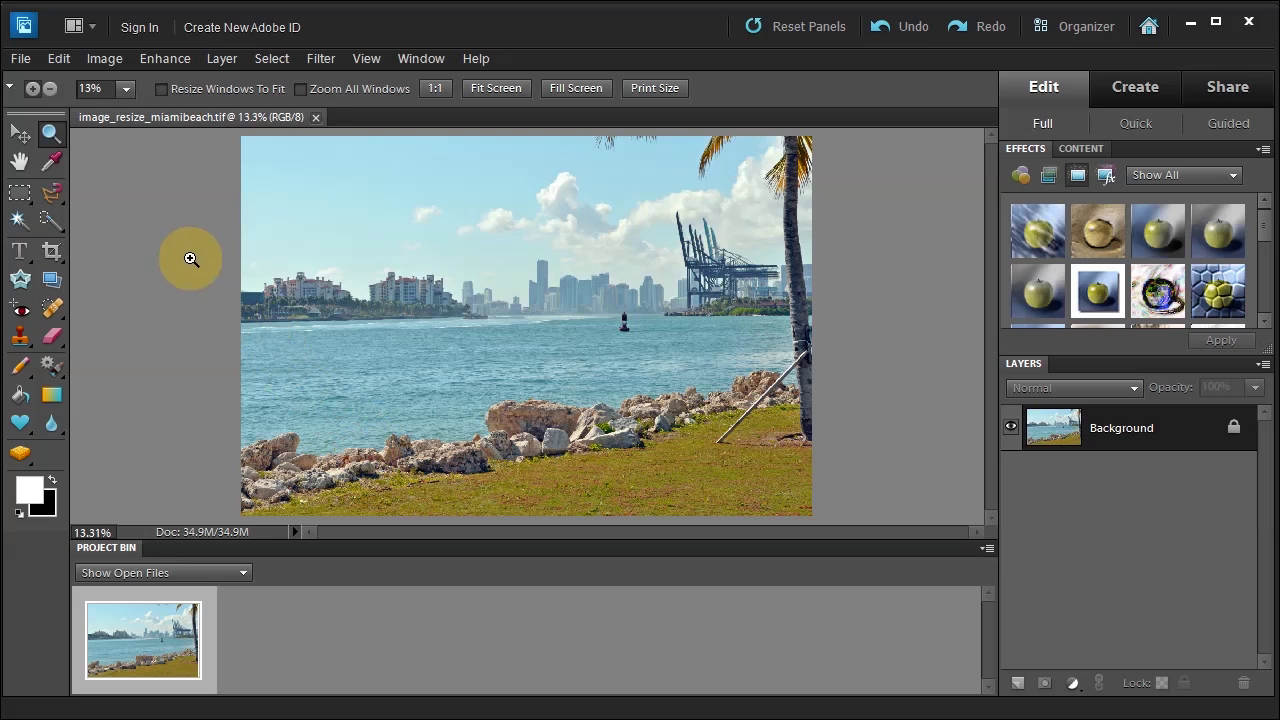
pyautogui.click(102, 61)
pyautogui.moveTo(148, 182)
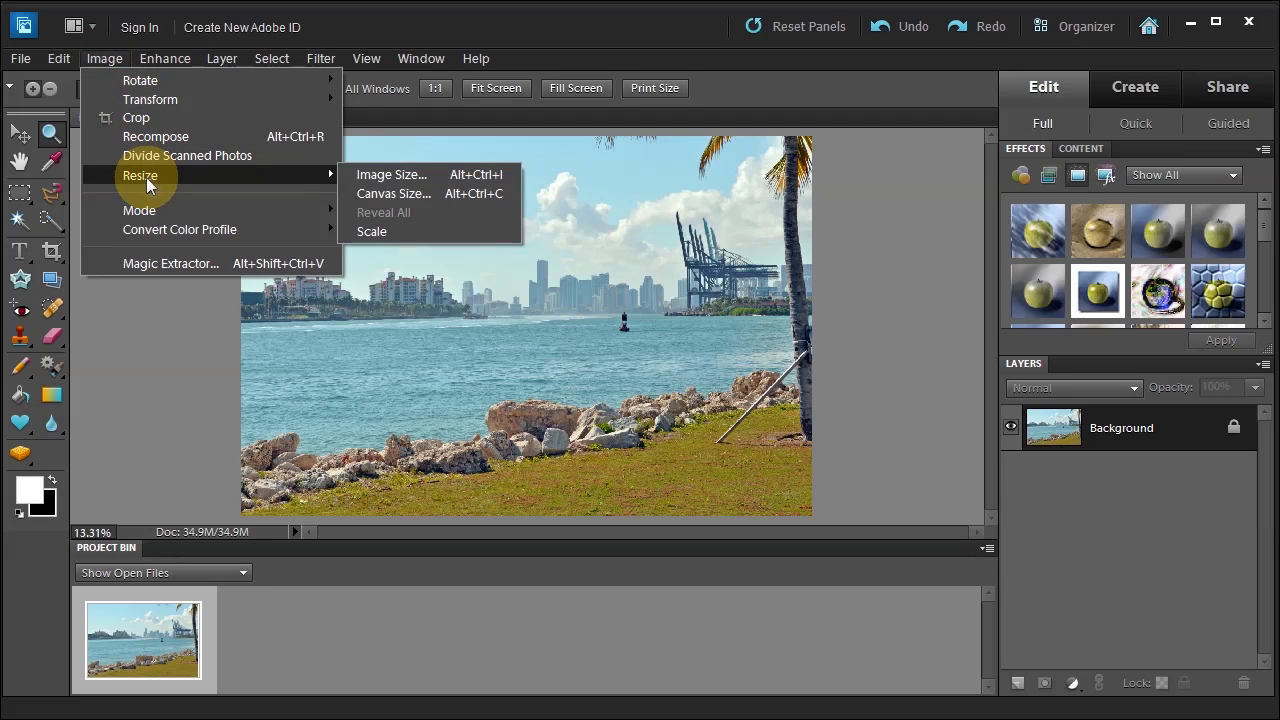
pyautogui.click(425, 177)
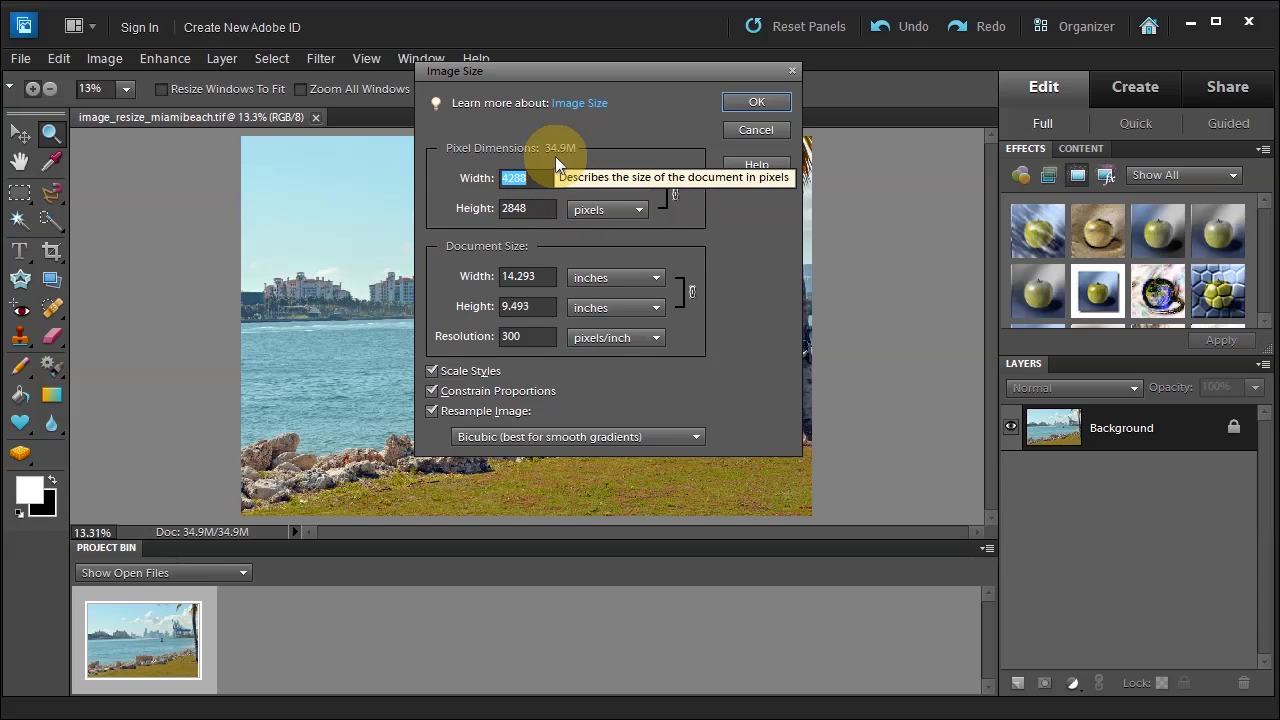
pyautogui.click(743, 130)
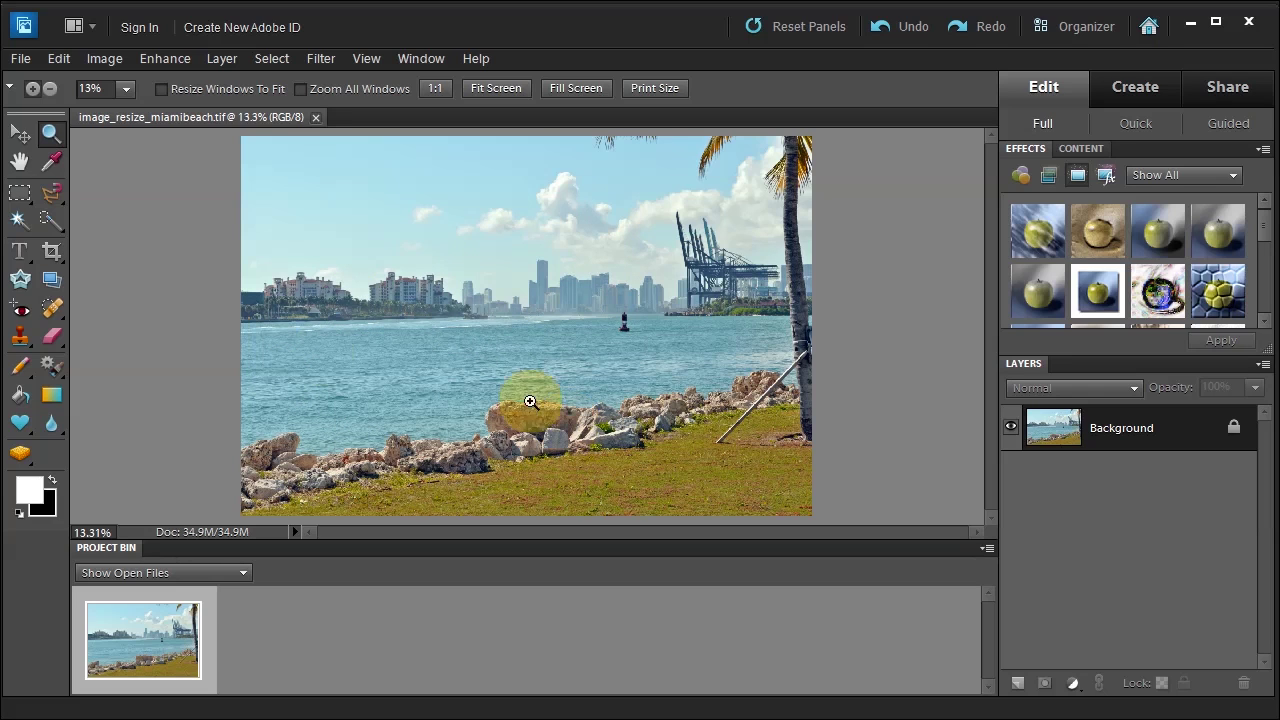
pyautogui.click(20, 58)
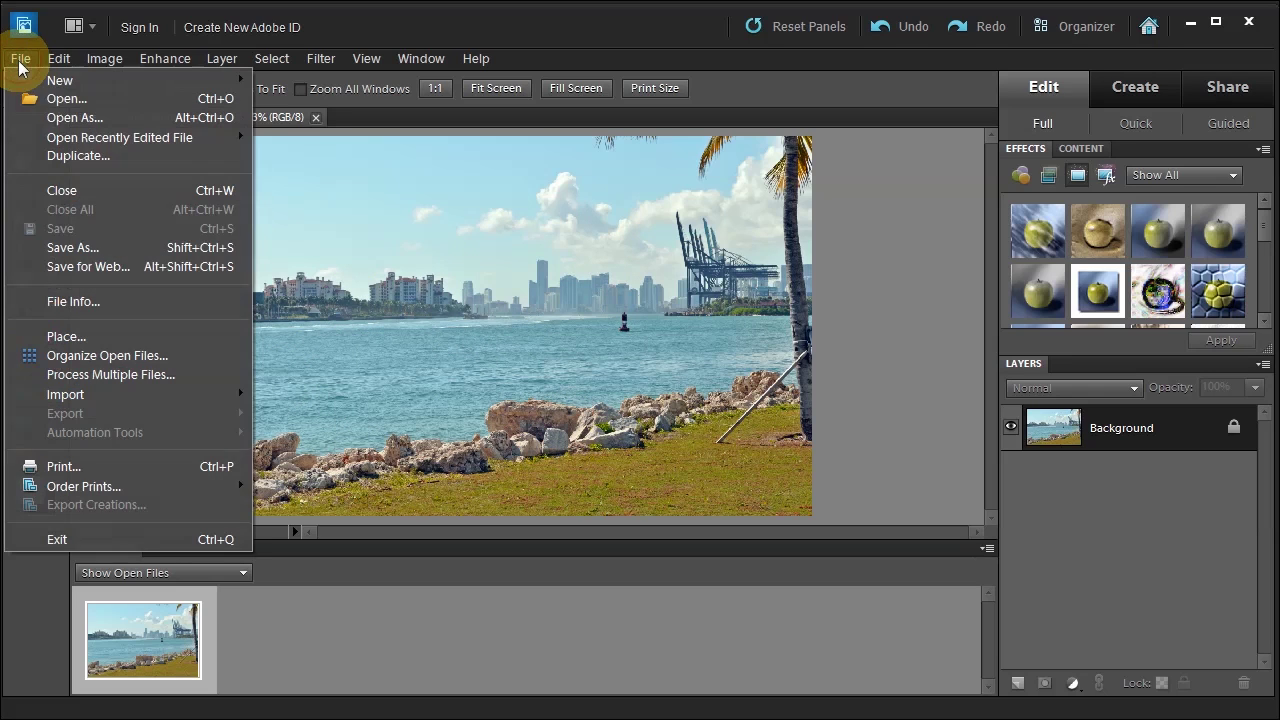
pyautogui.click(94, 267)
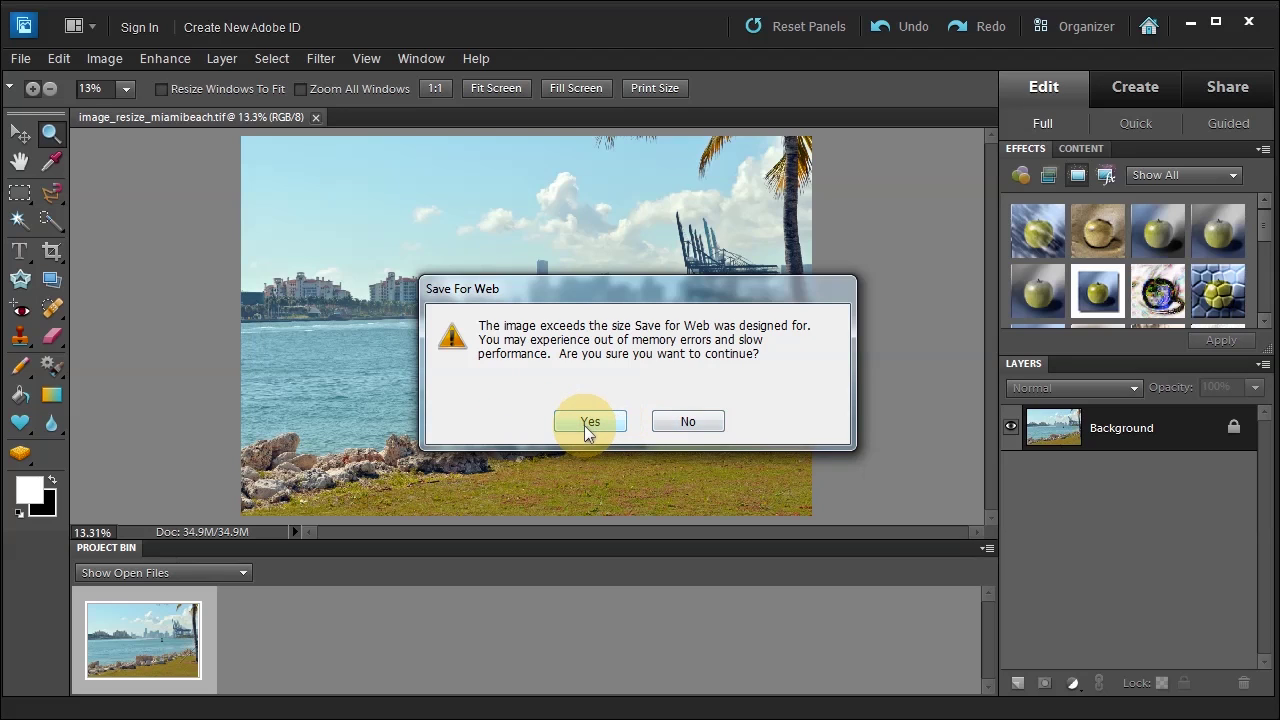
pyautogui.click(686, 422)
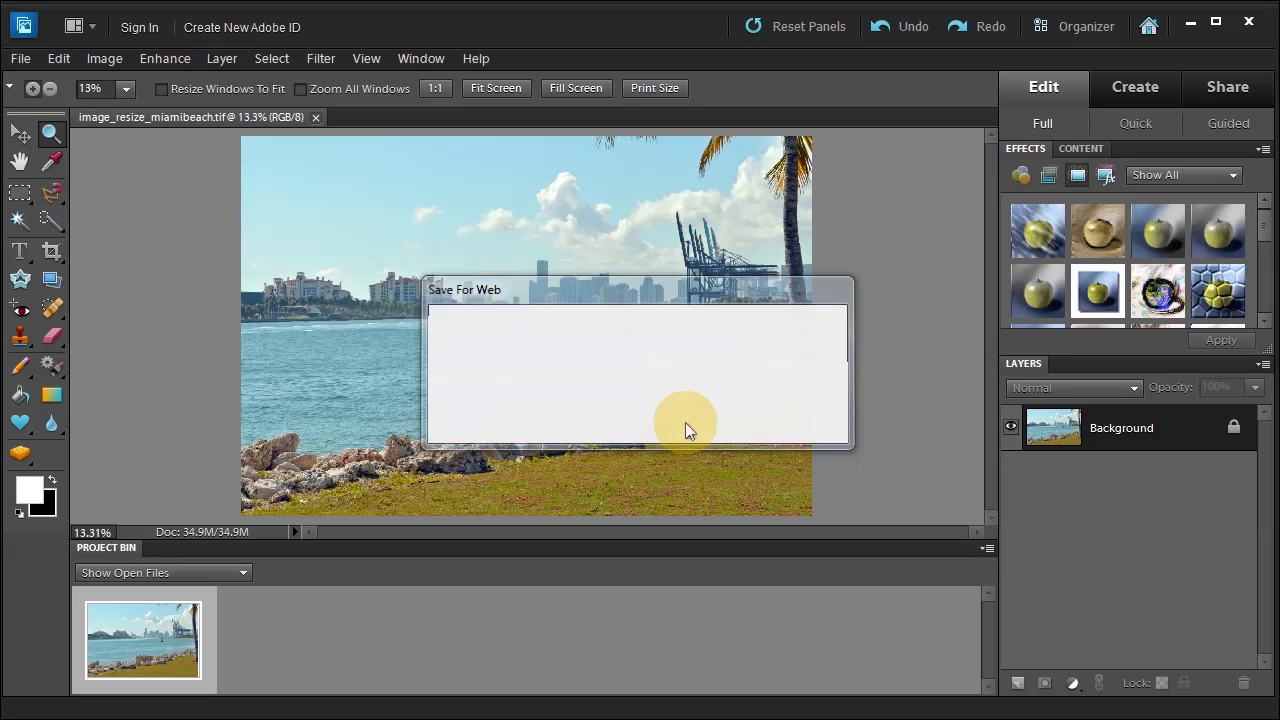
# - View the Miami beach photo at 100% actual pixels and pan around it
pyautogui.doubleClick(49, 135)
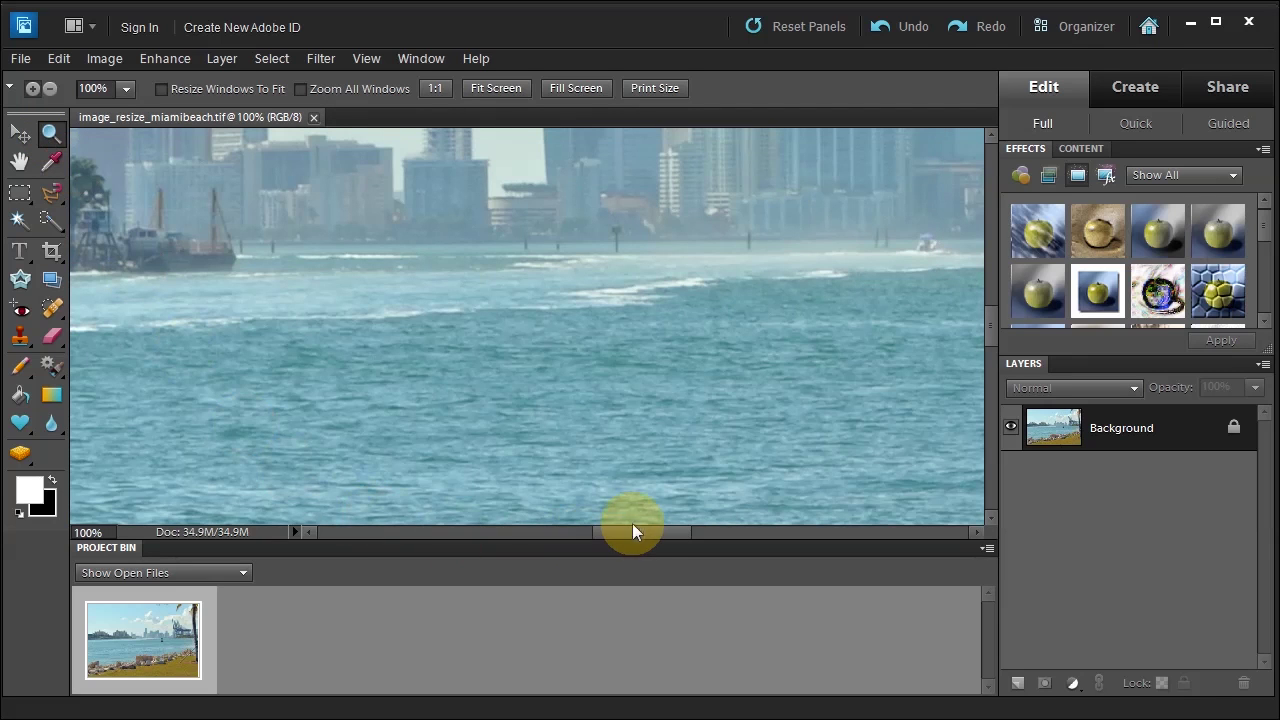
pyautogui.moveTo(629, 533)
pyautogui.mouseDown()
pyautogui.moveTo(427, 531)
pyautogui.moveTo(636, 531)
pyautogui.mouseUp()
pyautogui.moveTo(990, 318); pyautogui.dragTo(978, 247)
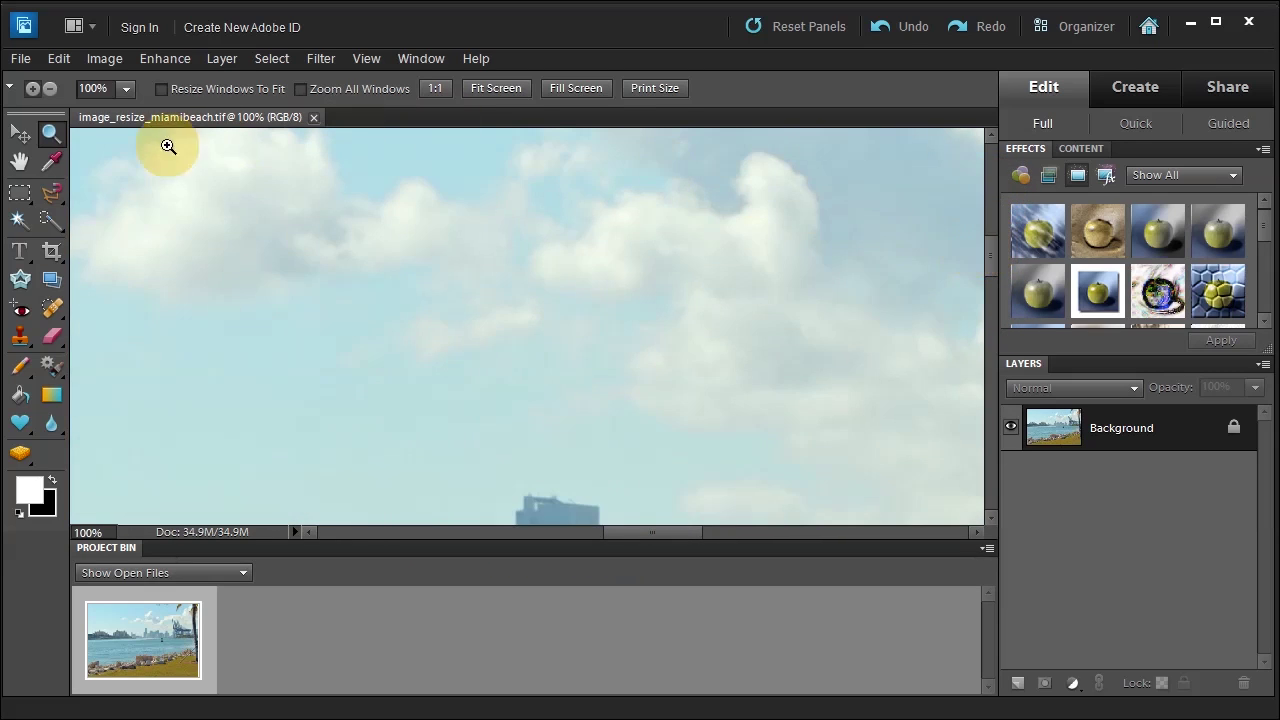
# - Fit the whole photo back in the window and turn on the View rulers
pyautogui.doubleClick(20, 162)
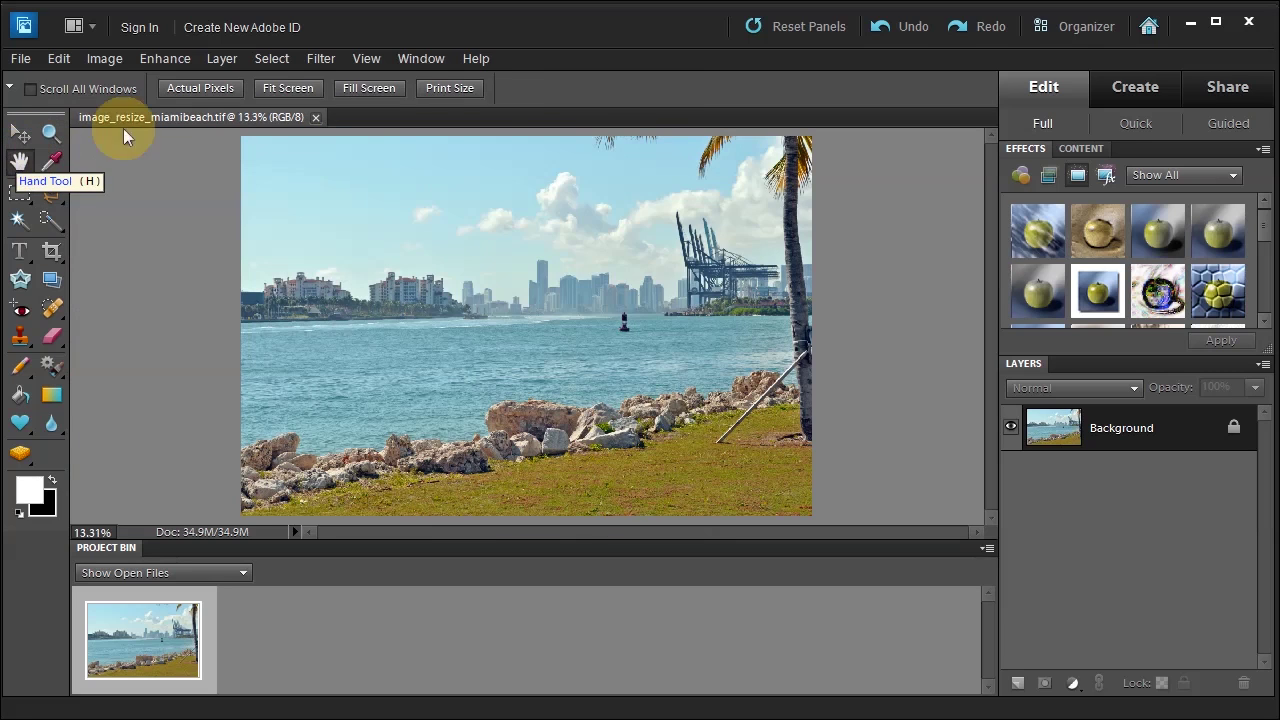
pyautogui.click(367, 59)
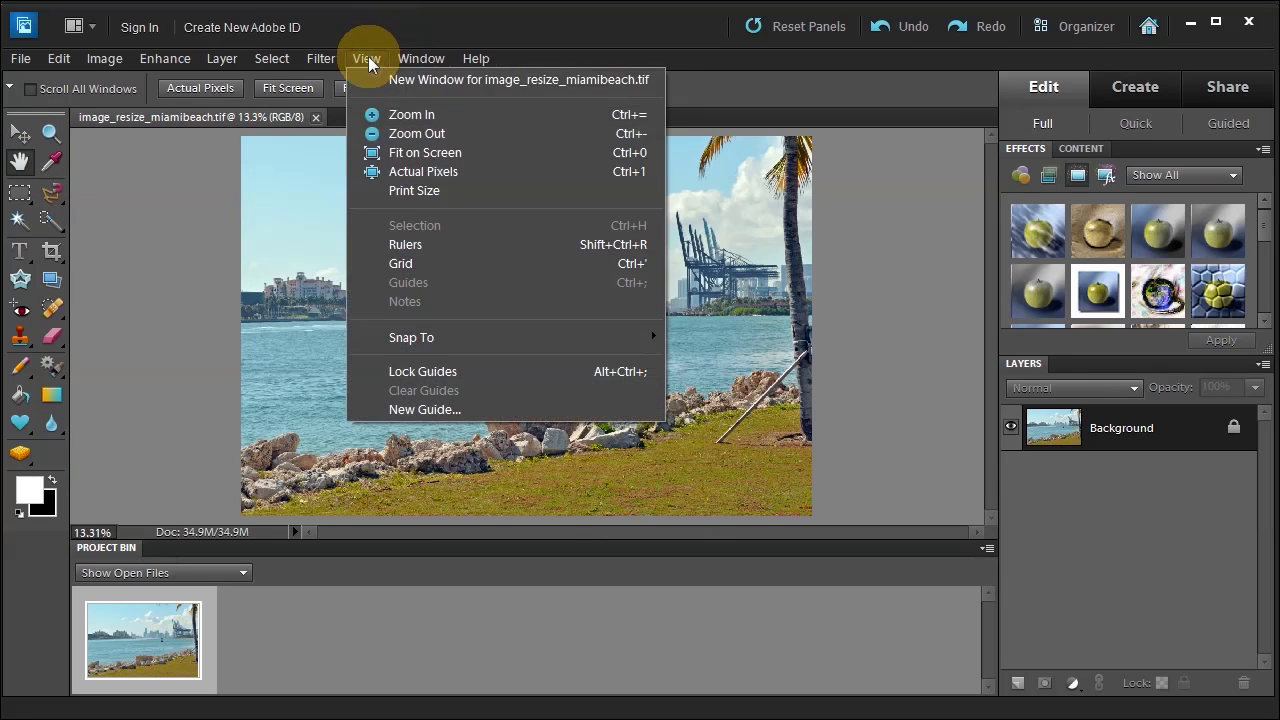
pyautogui.click(400, 244)
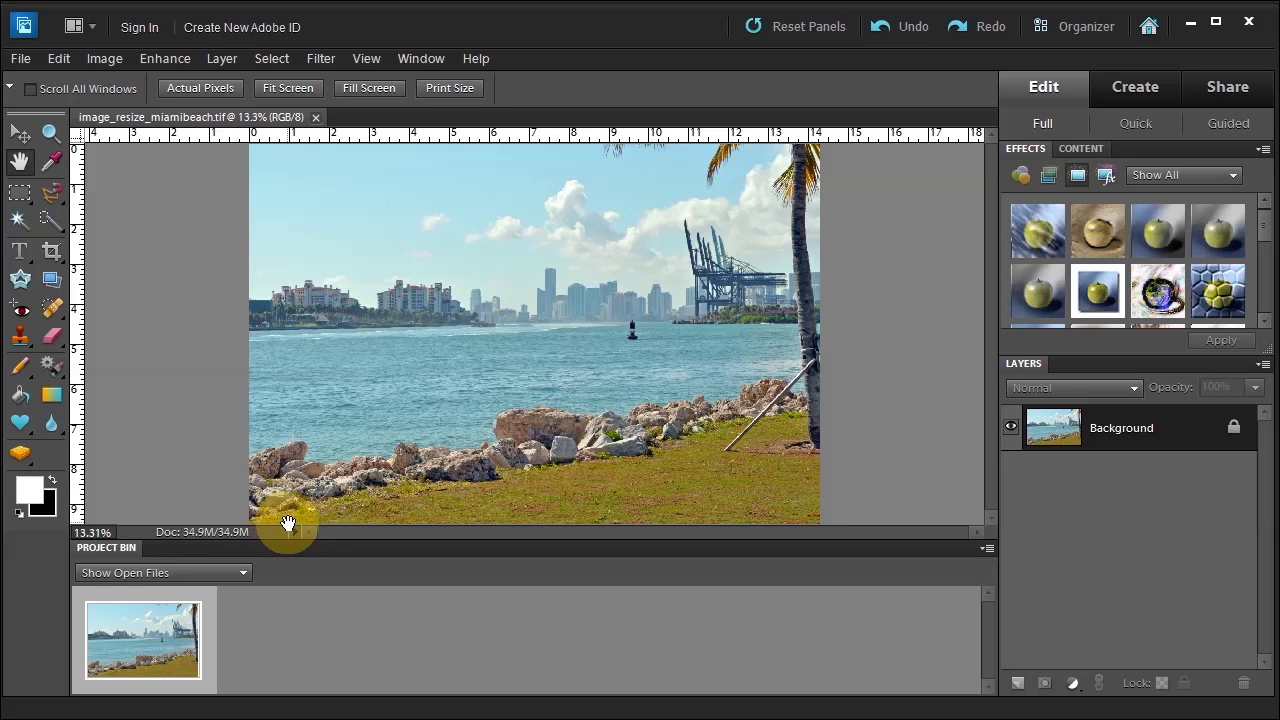
# - In Image Size, resample the photo to 600 pixels wide (600 × 399) with Bicubic resampling
pyautogui.click(90, 62)
pyautogui.moveTo(130, 175)
pyautogui.click(389, 178)
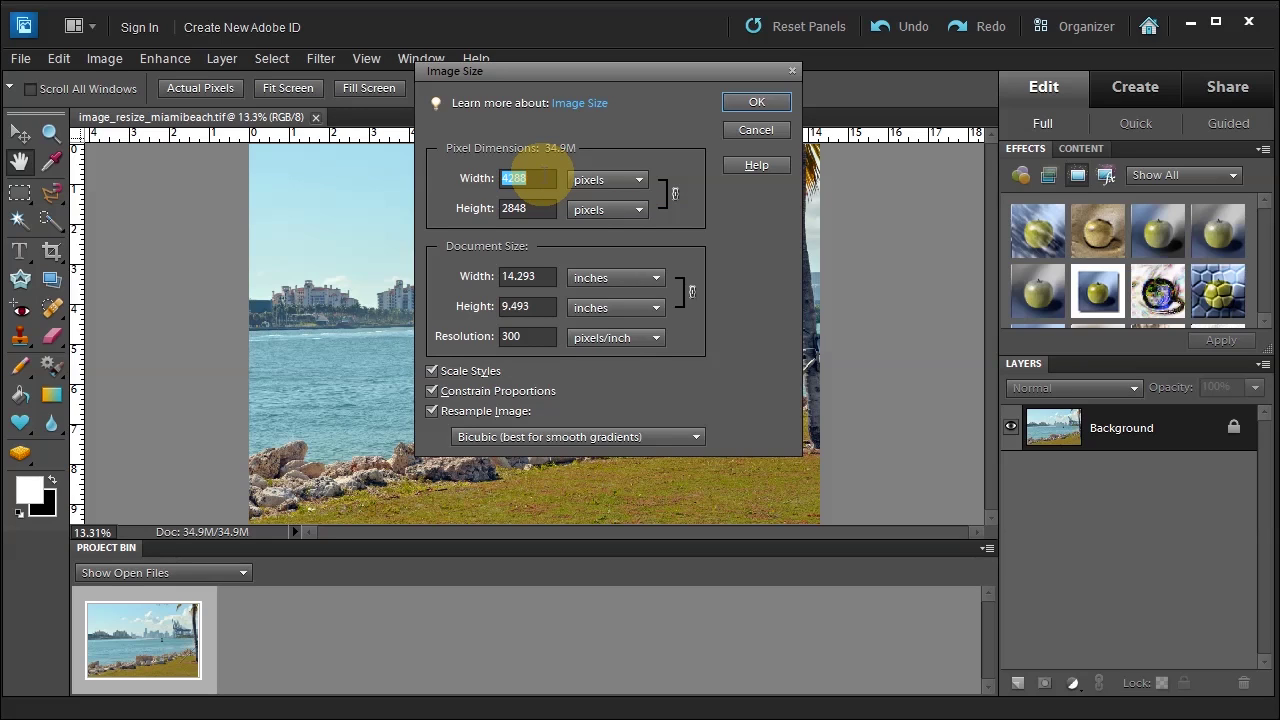
pyautogui.write('600')
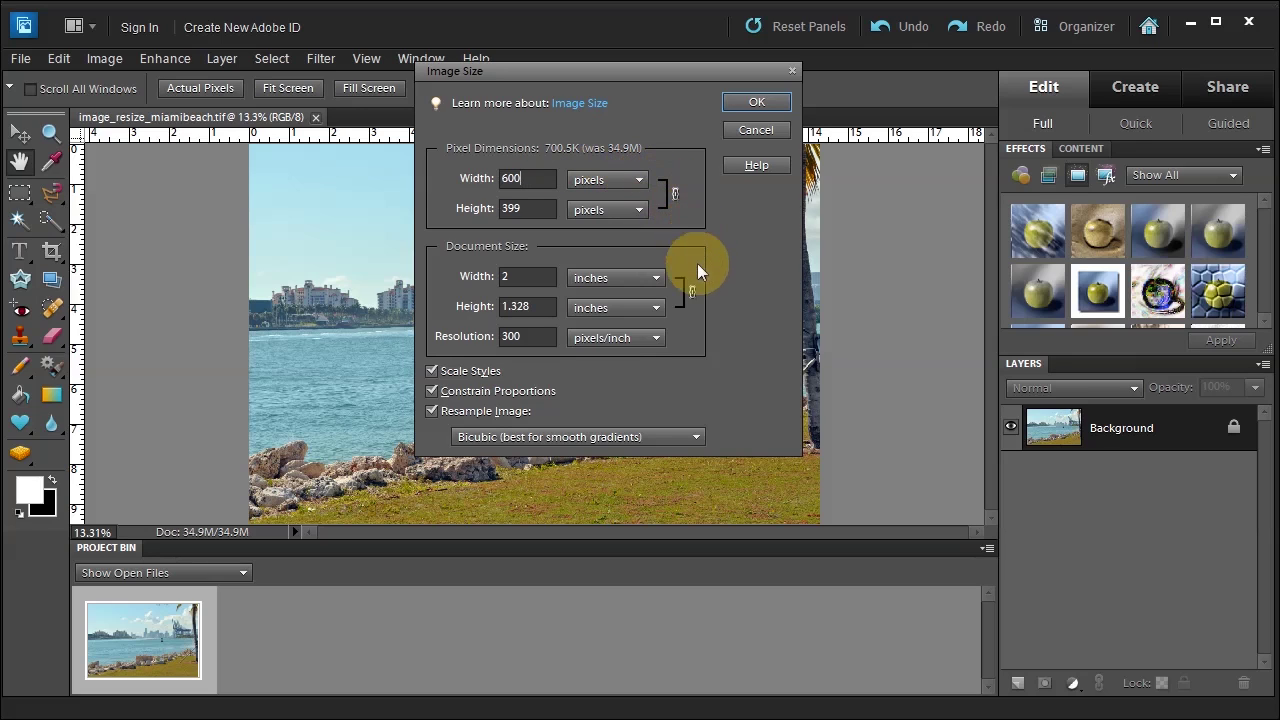
pyautogui.click(432, 411)
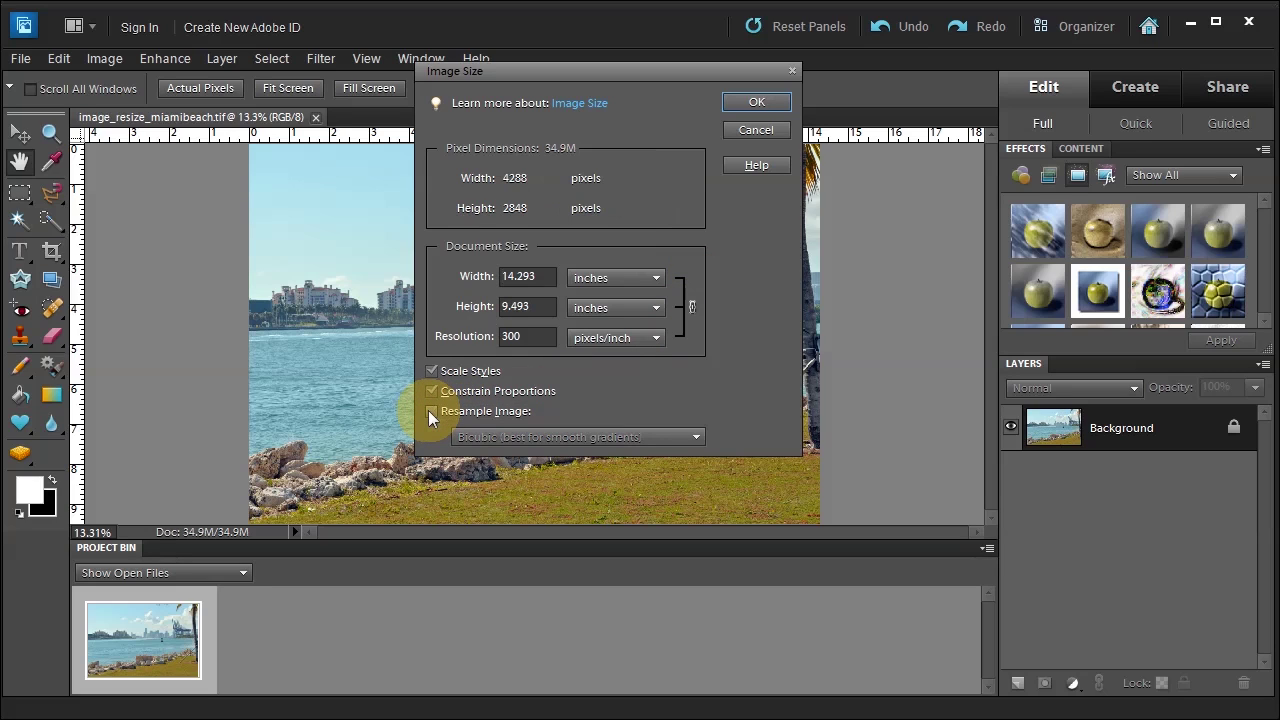
pyautogui.click(432, 411)
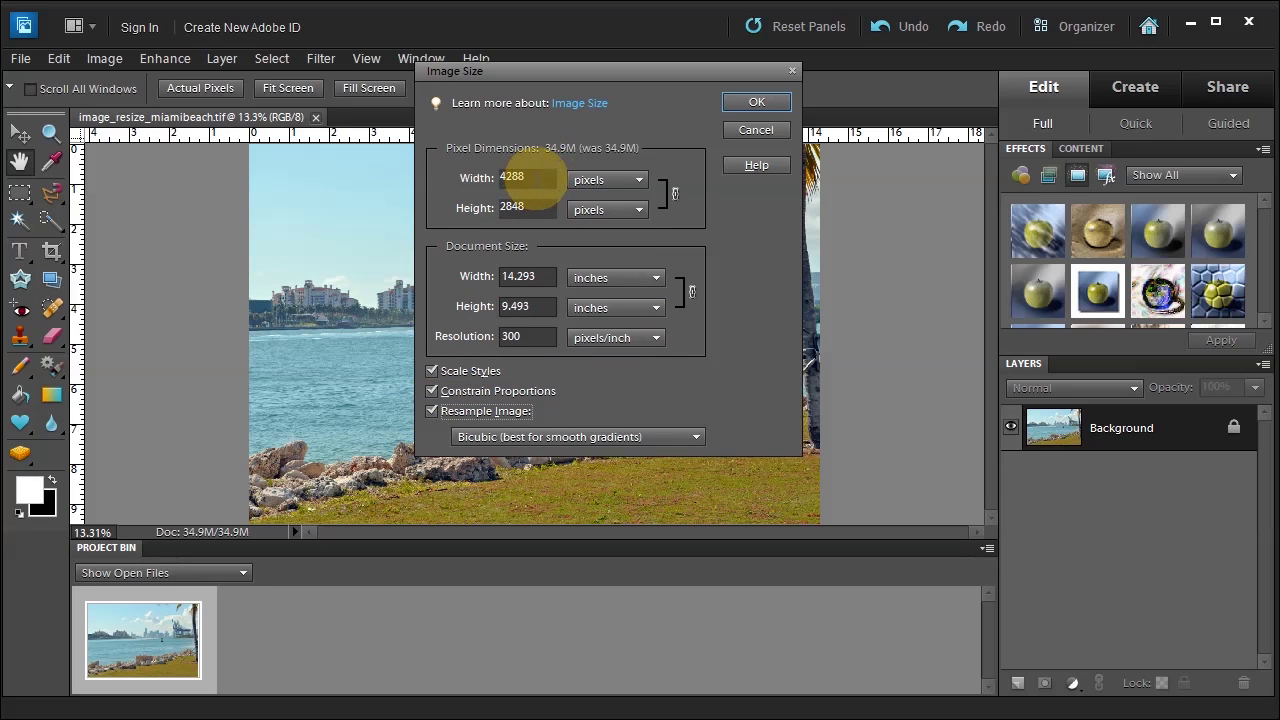
pyautogui.click(432, 411)
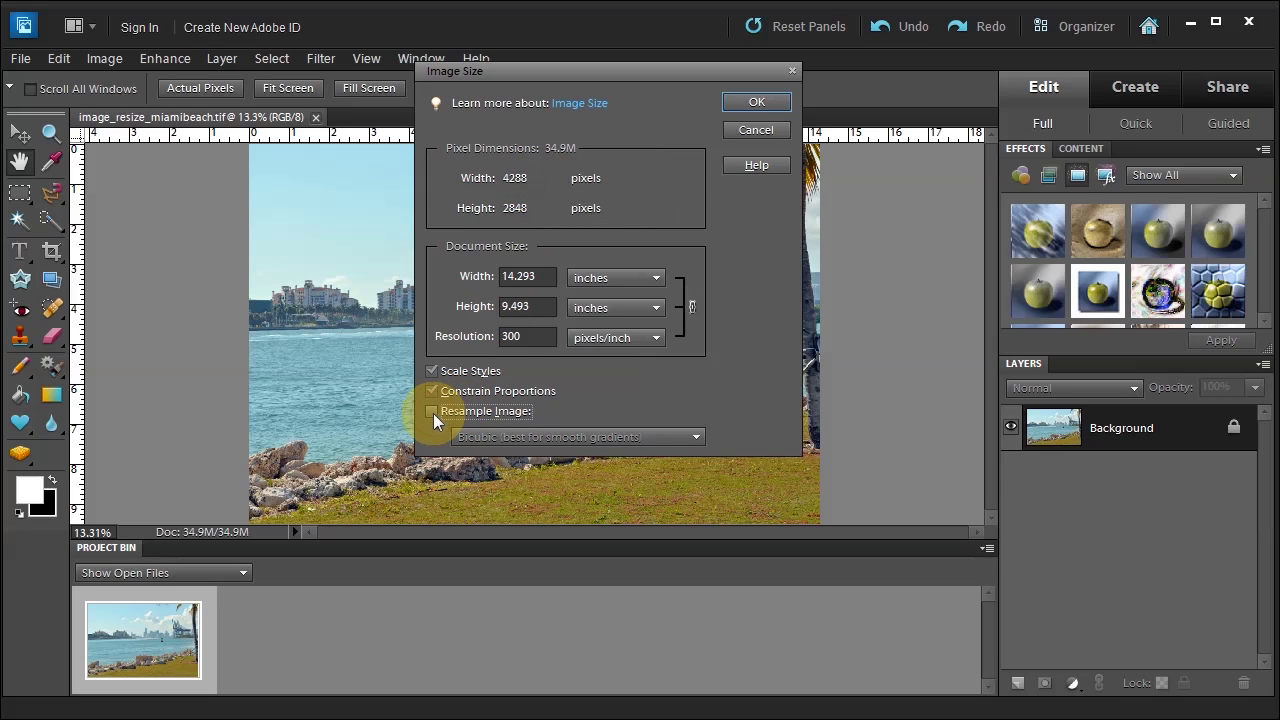
pyautogui.click(432, 411)
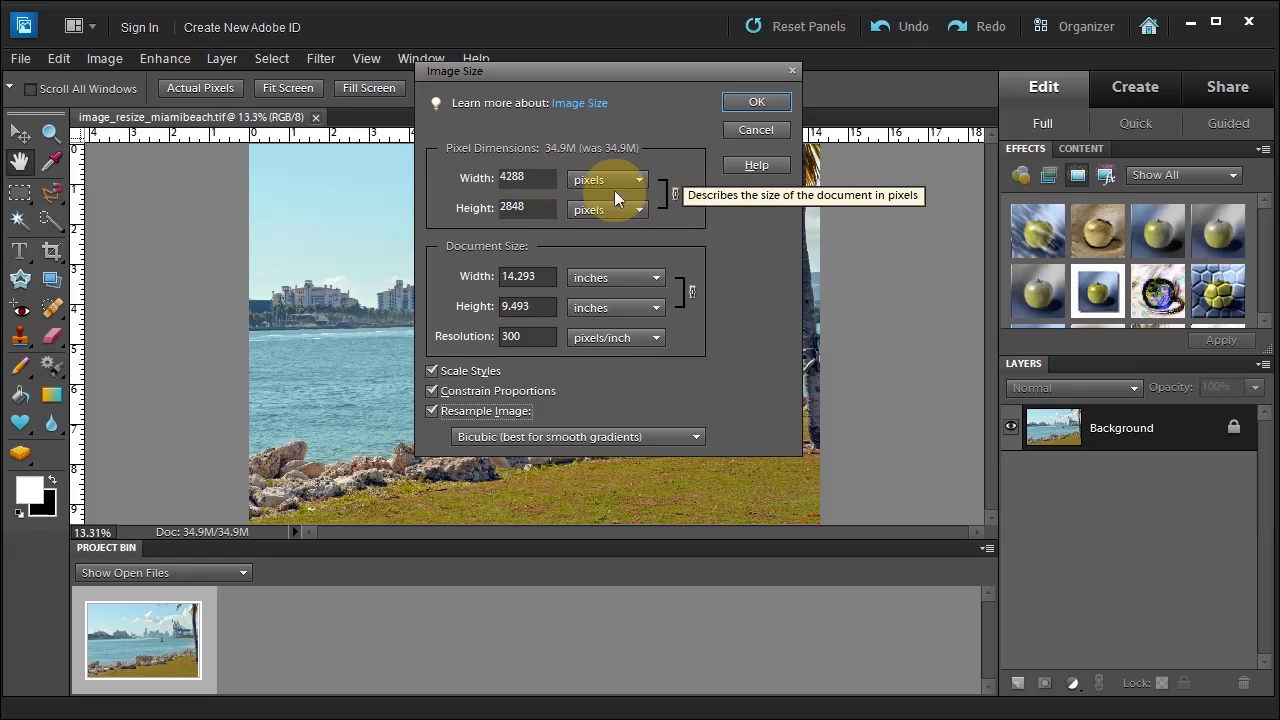
pyautogui.doubleClick(540, 170)
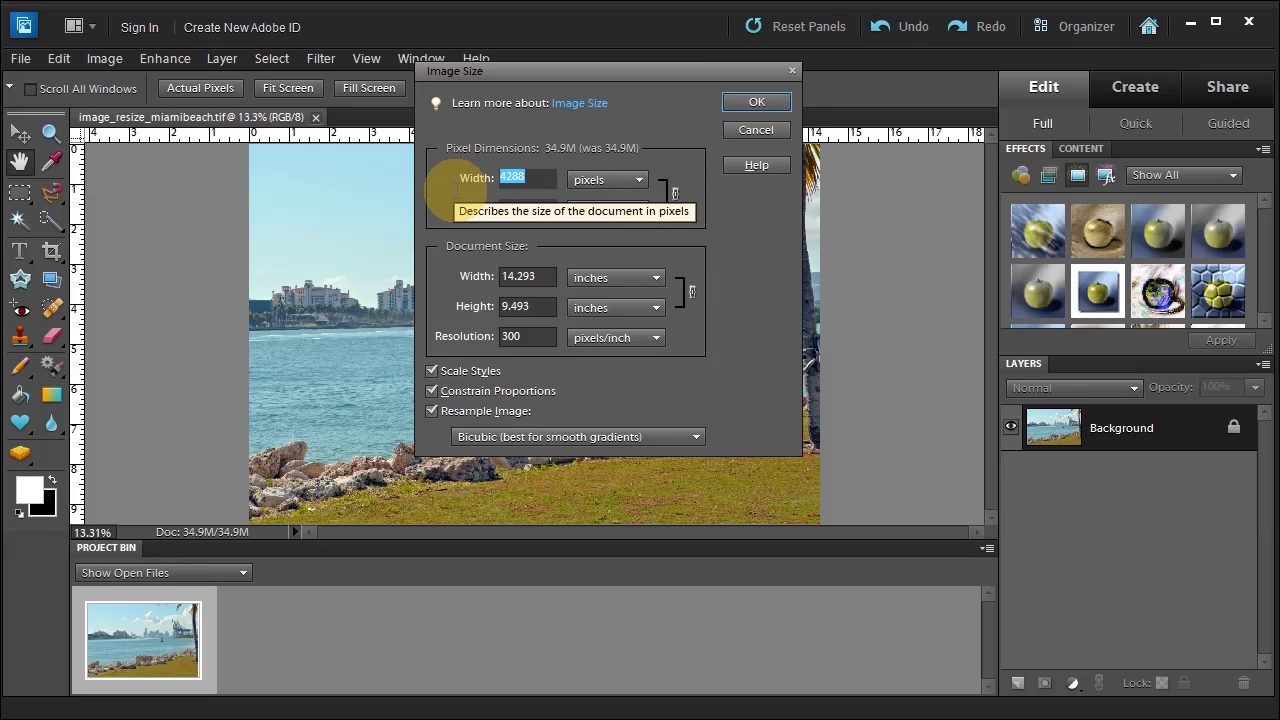
pyautogui.write('600')
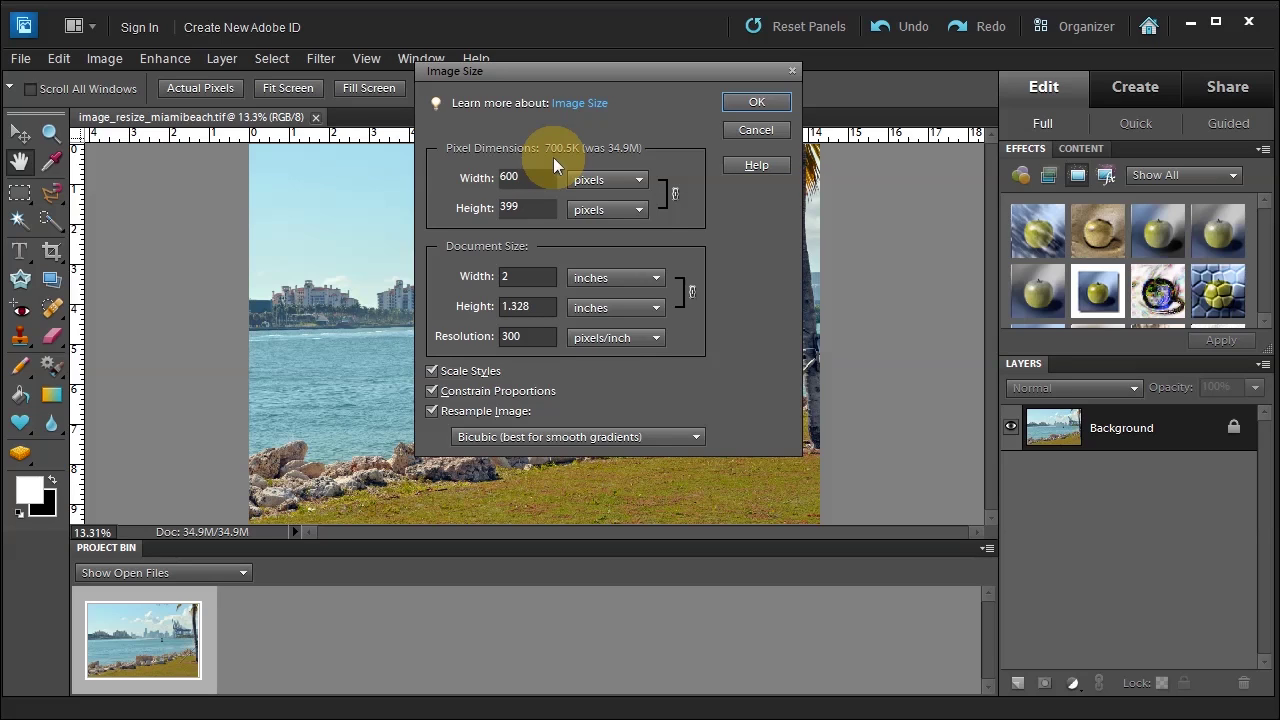
pyautogui.click(757, 102)
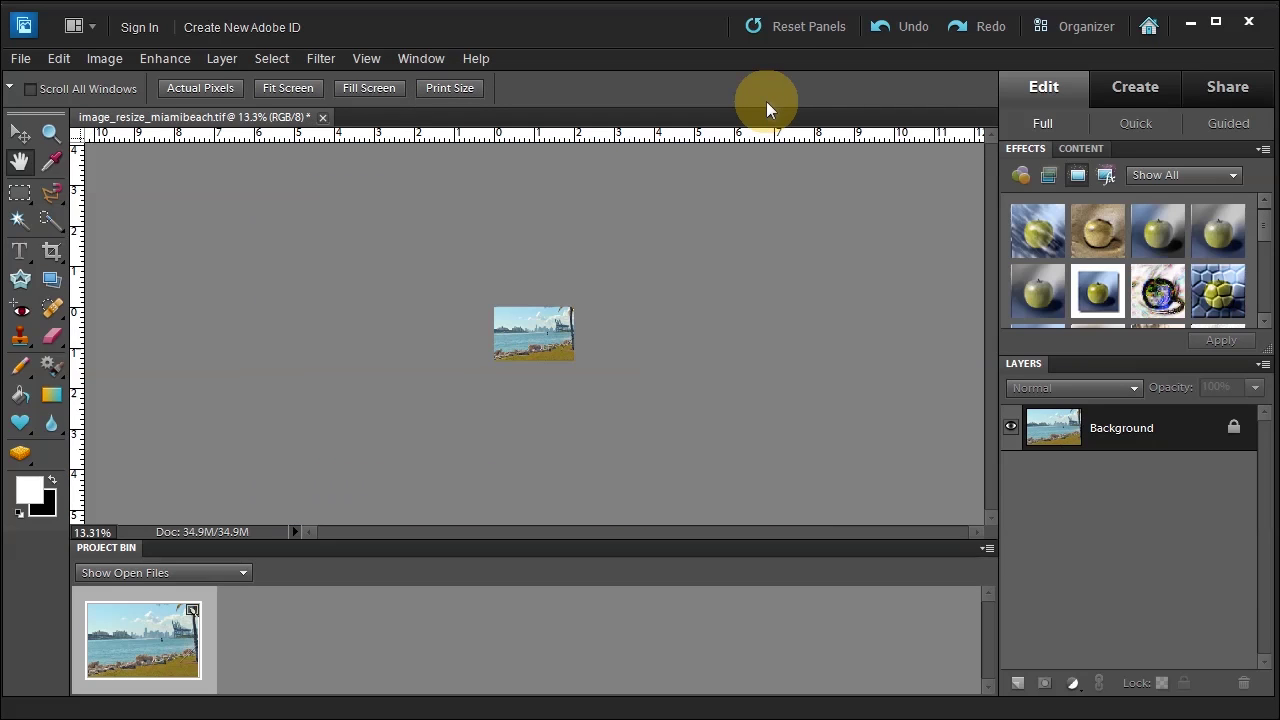
# - Zoom the resized 600 × 399 photo to 100% actual size and pan it
pyautogui.click(50, 134)
pyautogui.doubleClick(50, 134)
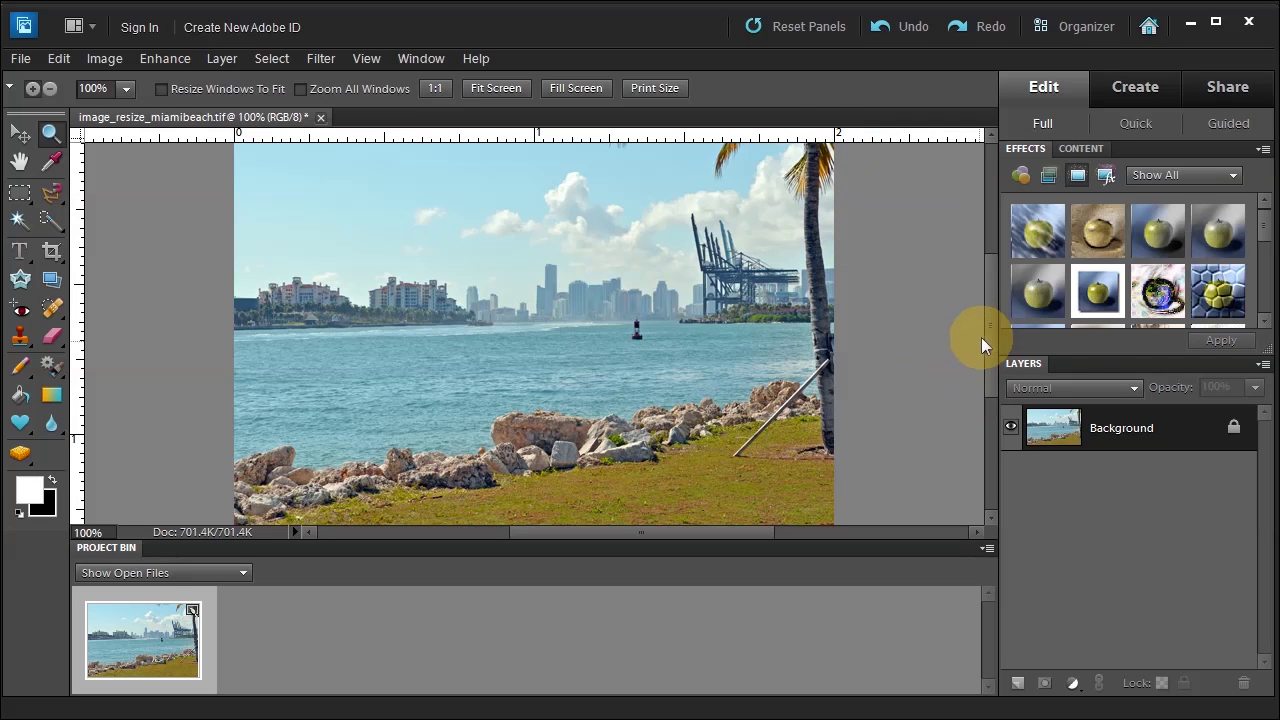
pyautogui.moveTo(985, 335)
pyautogui.mouseDown()
pyautogui.moveTo(989, 371)
pyautogui.moveTo(989, 315)
pyautogui.moveTo(989, 327)
pyautogui.mouseUp()
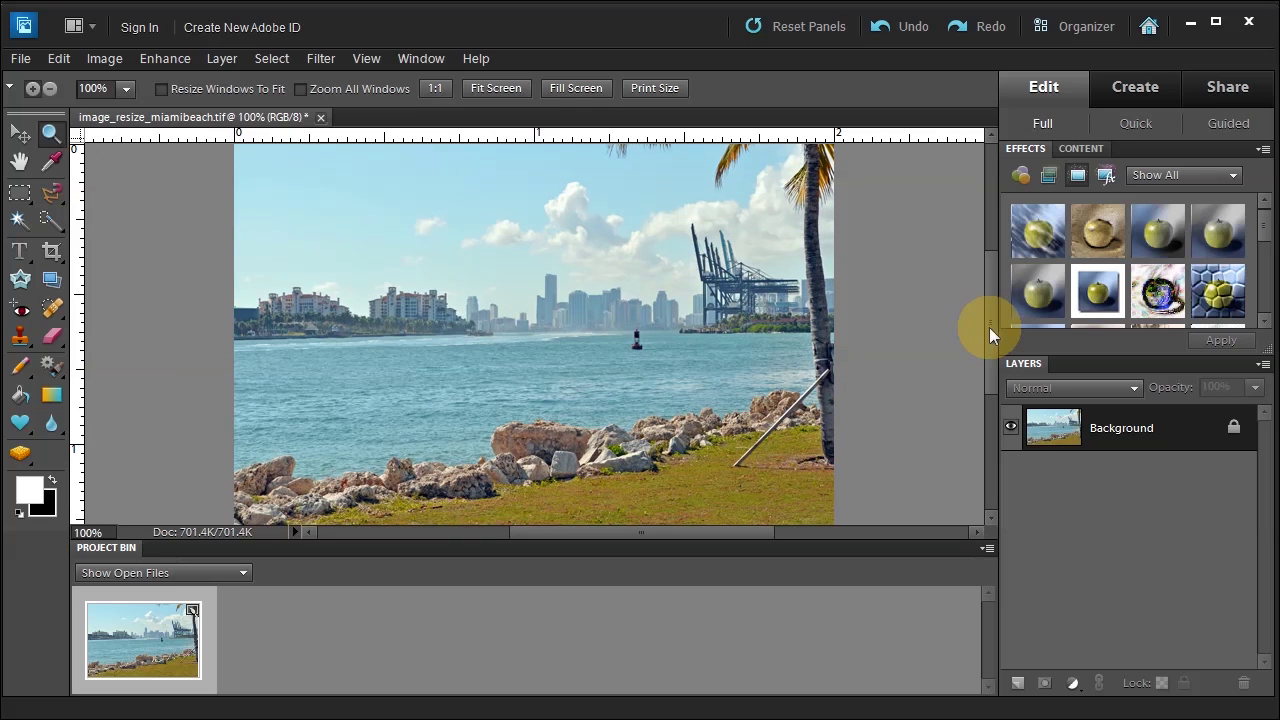
pyautogui.click(20, 58)
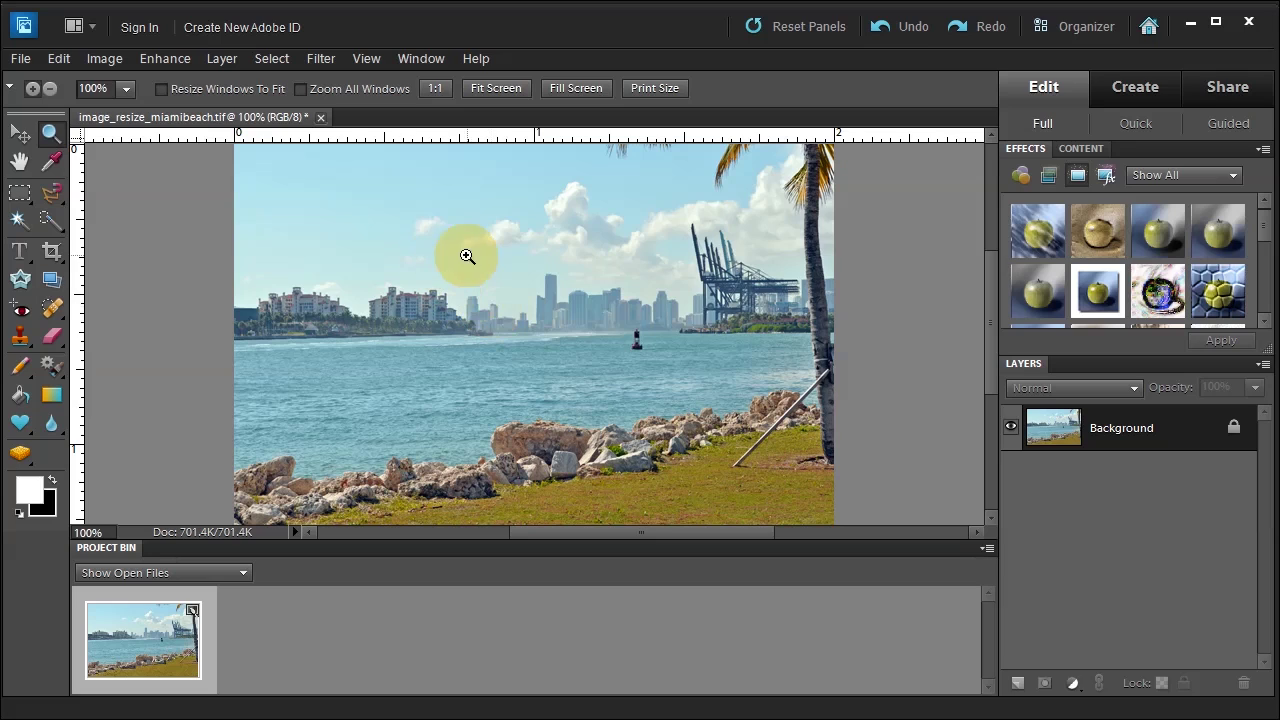
# - Undo the resize to restore the original 4288 × 2848 photo
pyautogui.click(94, 58)
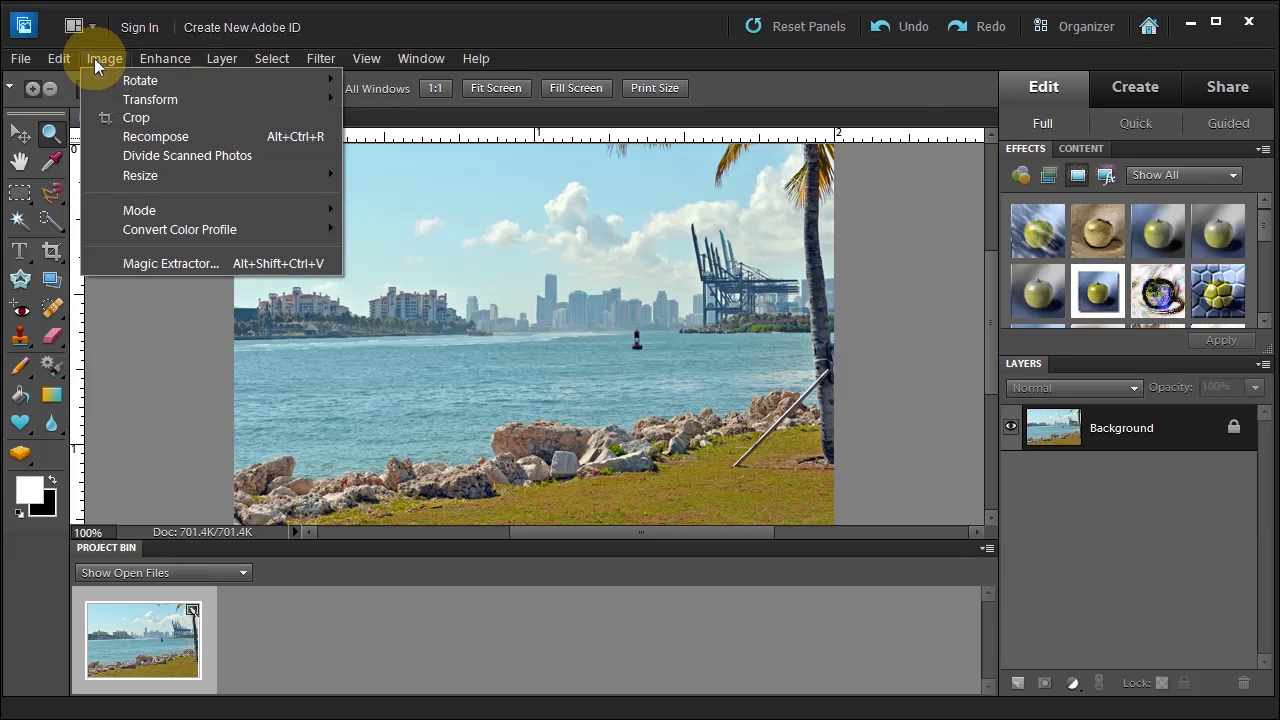
pyautogui.click(890, 80)
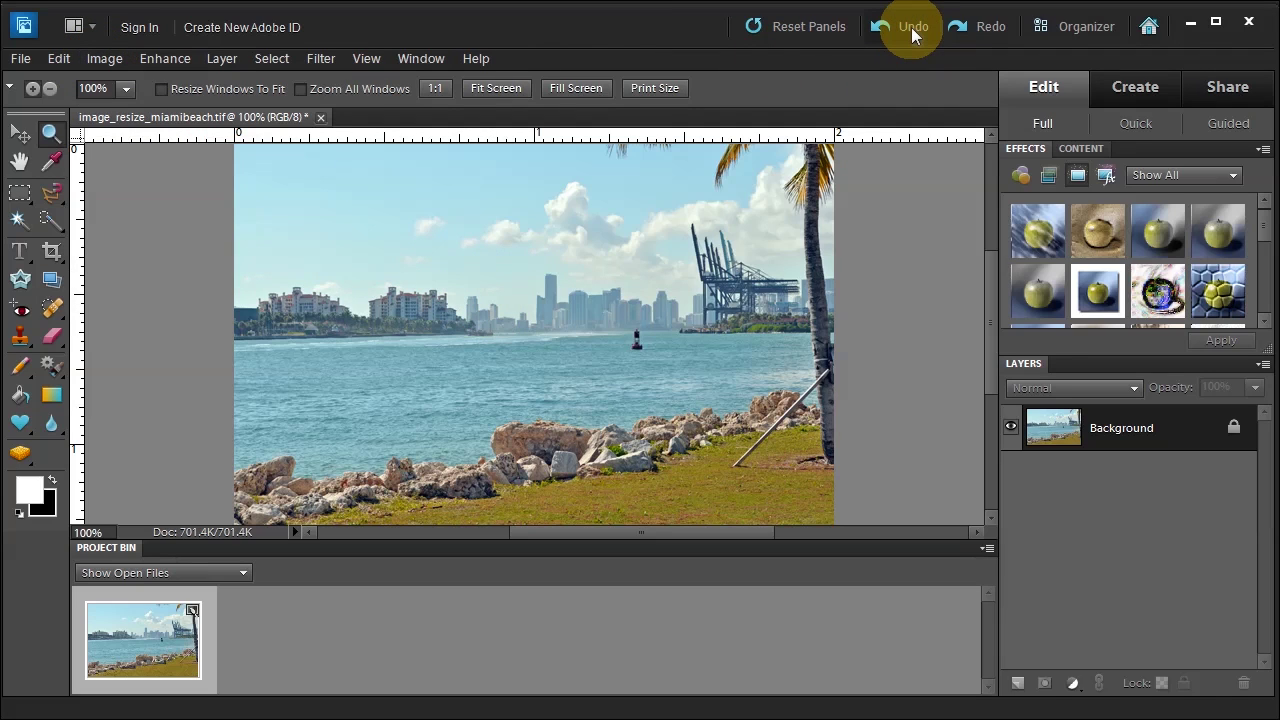
pyautogui.click(911, 27)
pyautogui.click(21, 161)
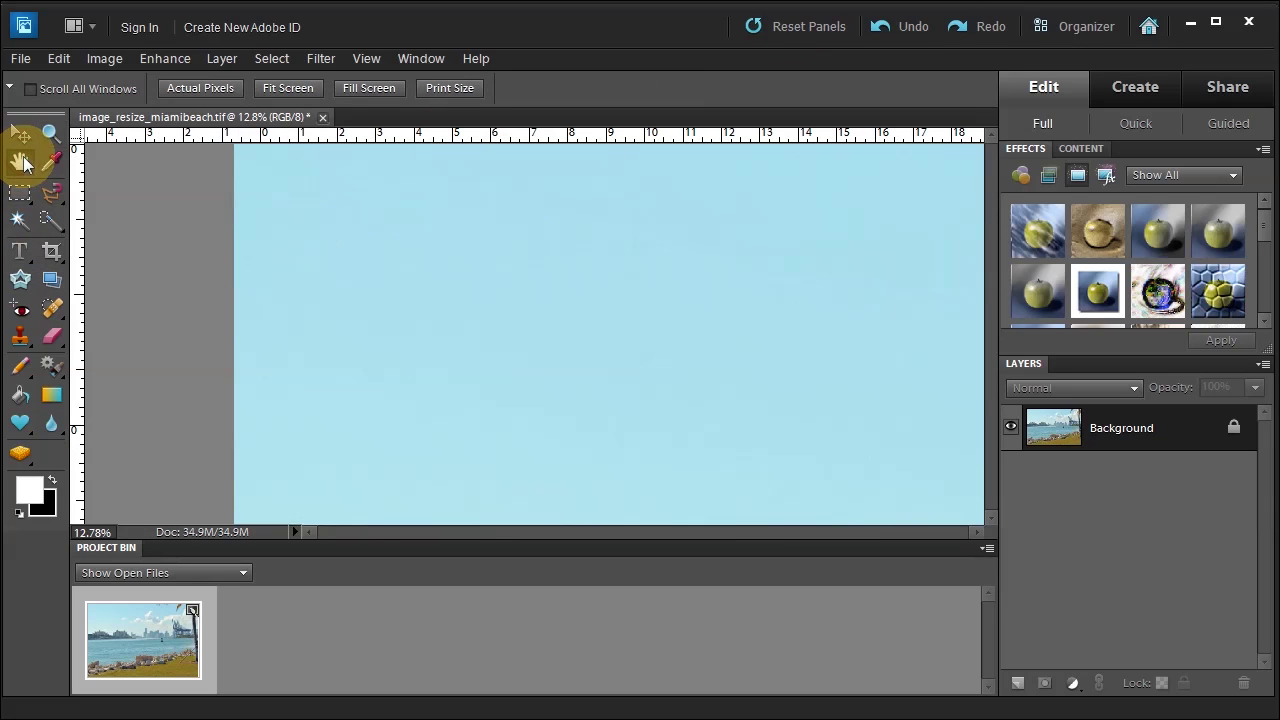
# - Reopen Image Size and keep the Document Size width measured in inches
pyautogui.click(118, 61)
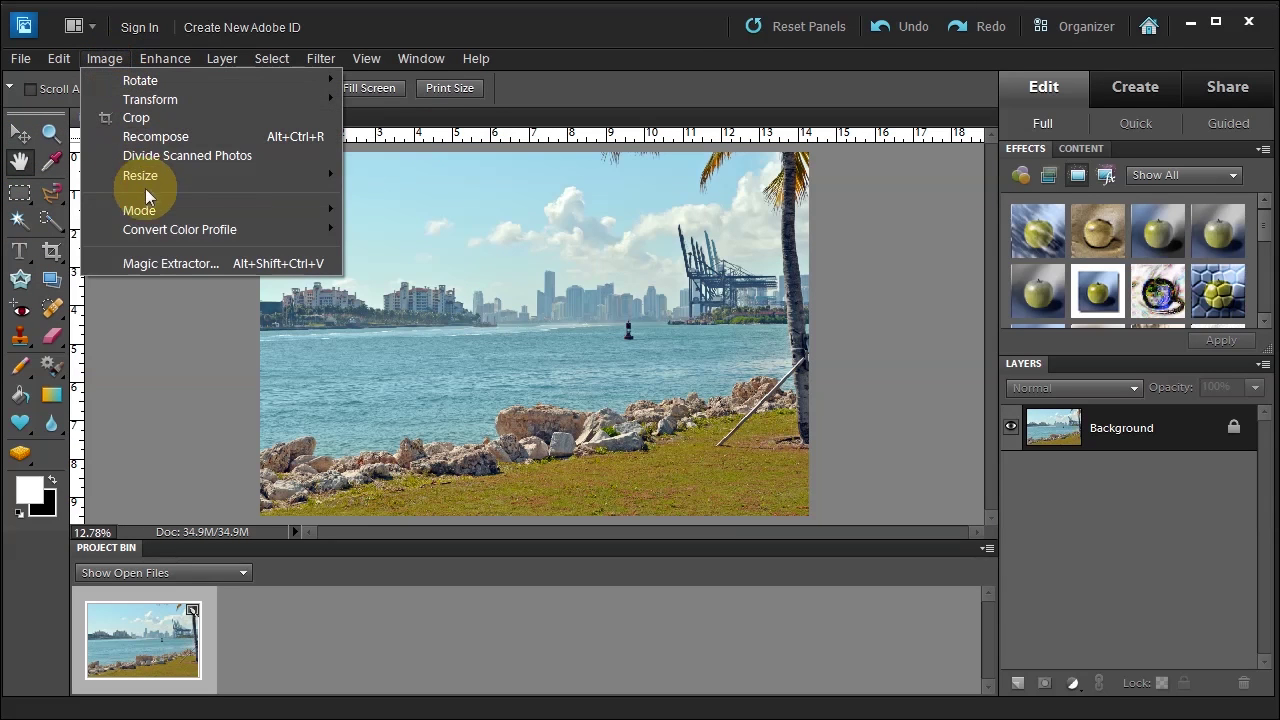
pyautogui.moveTo(149, 175)
pyautogui.click(382, 175)
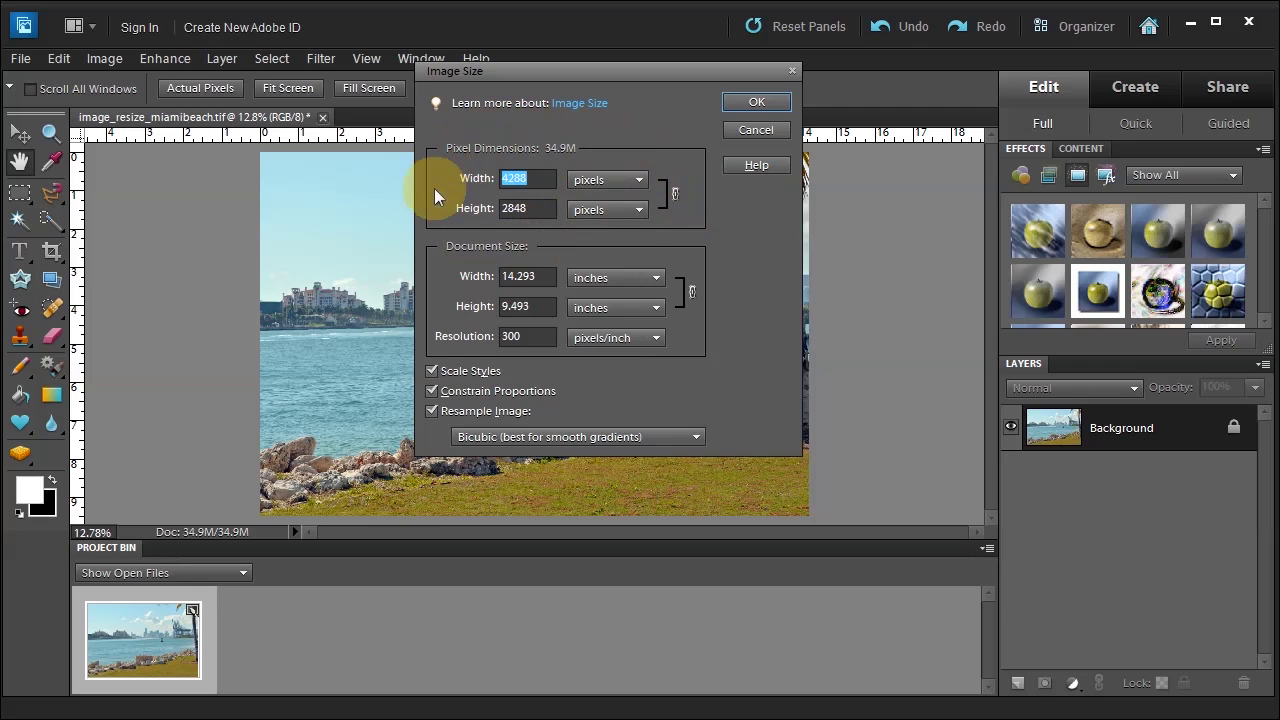
pyautogui.press('alt')
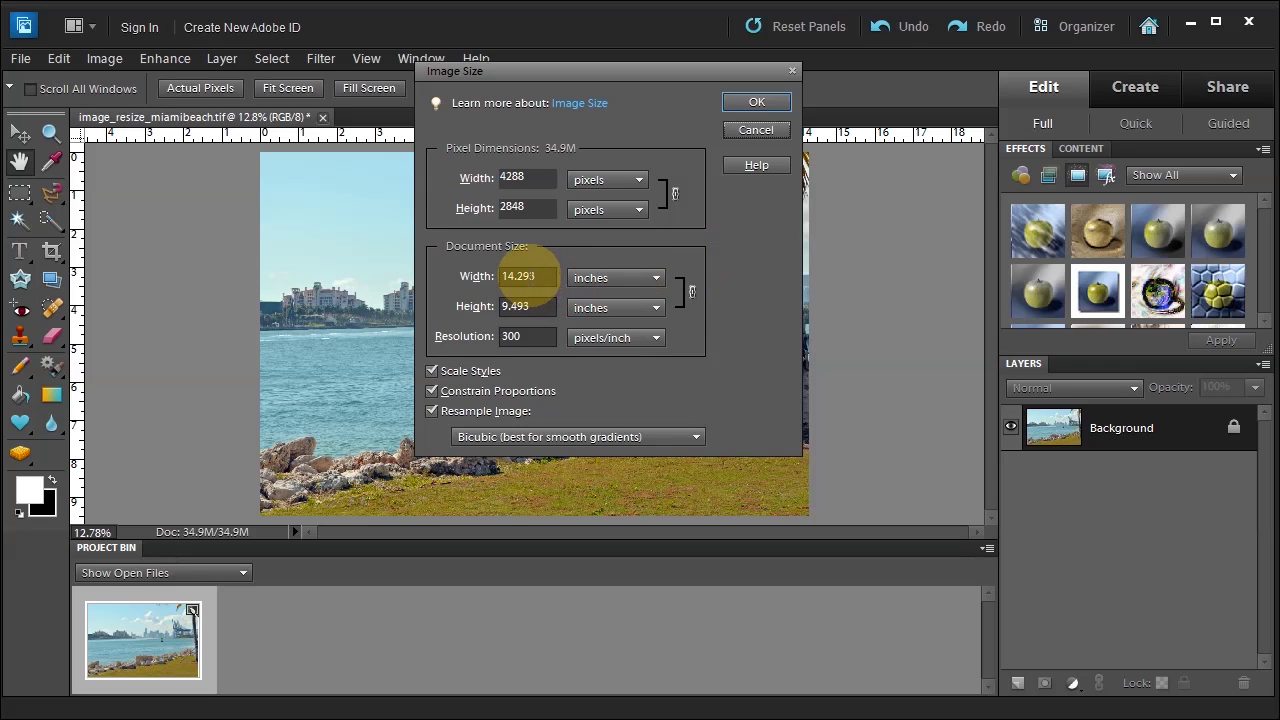
pyautogui.click(628, 277)
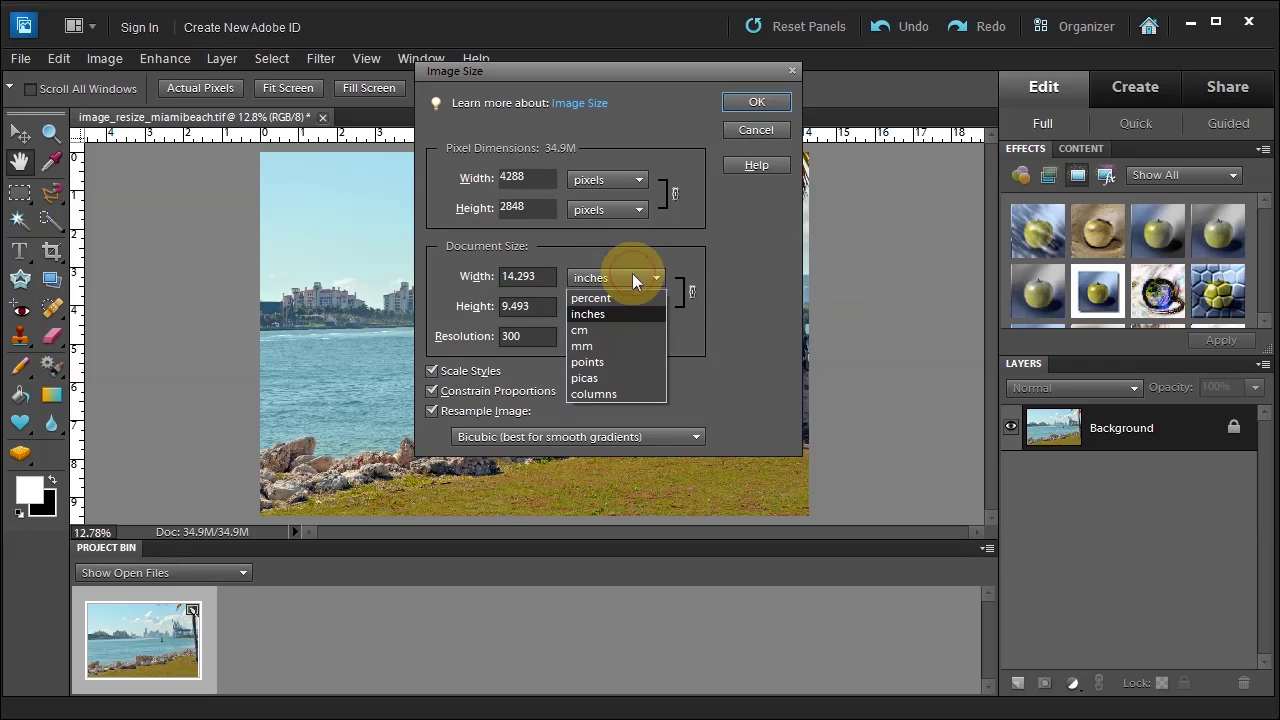
pyautogui.click(599, 312)
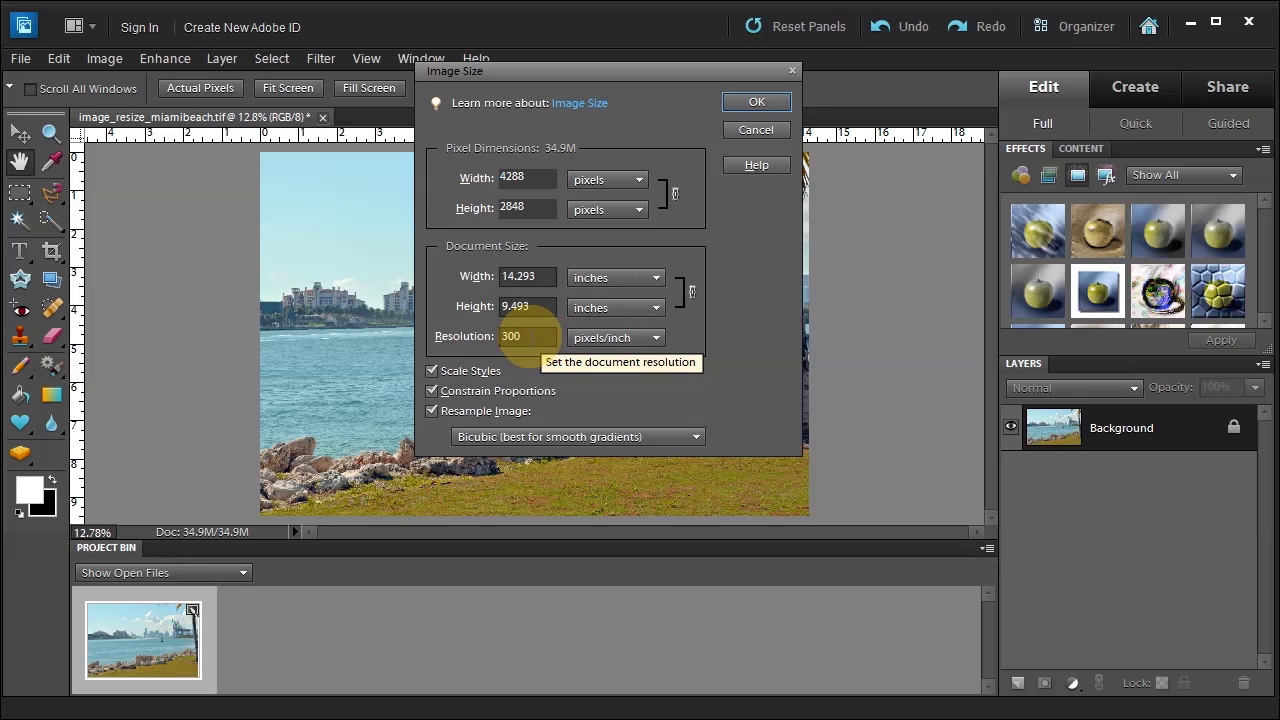
# - With resampling off, set the width to 7 inches (612.571 ppi), then re-enable resampling
pyautogui.click(432, 411)
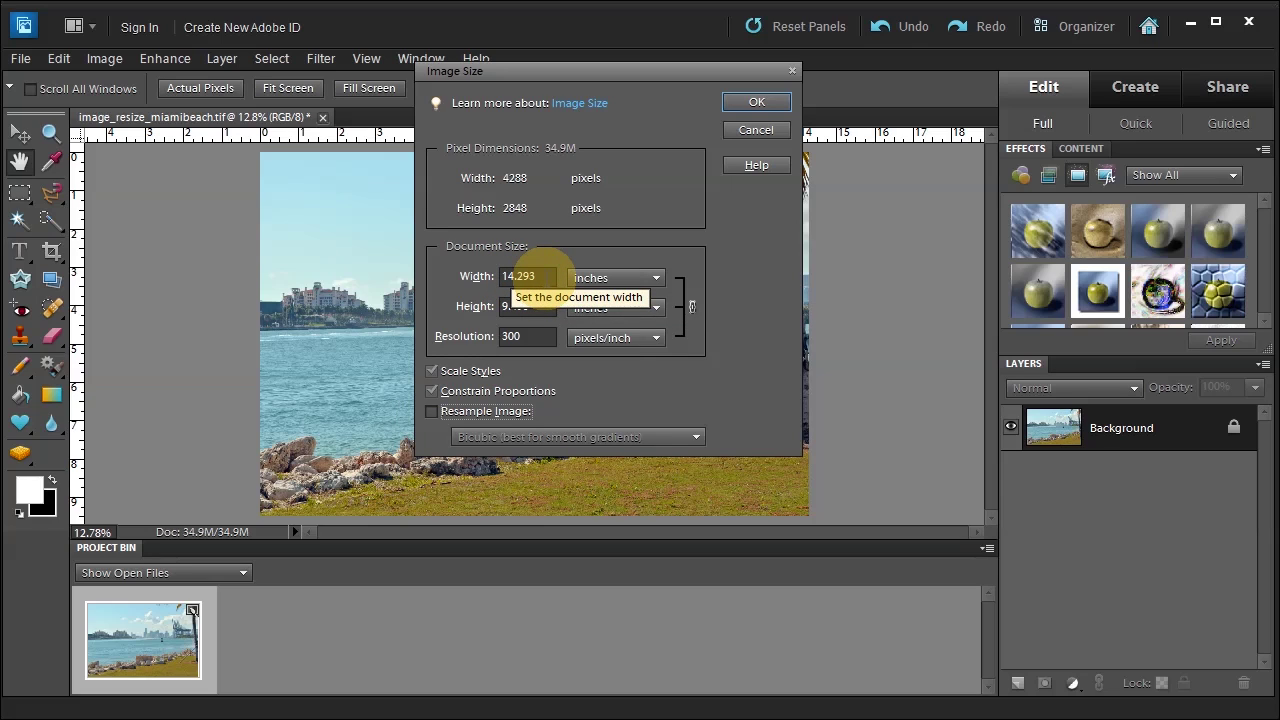
pyautogui.doubleClick(543, 277)
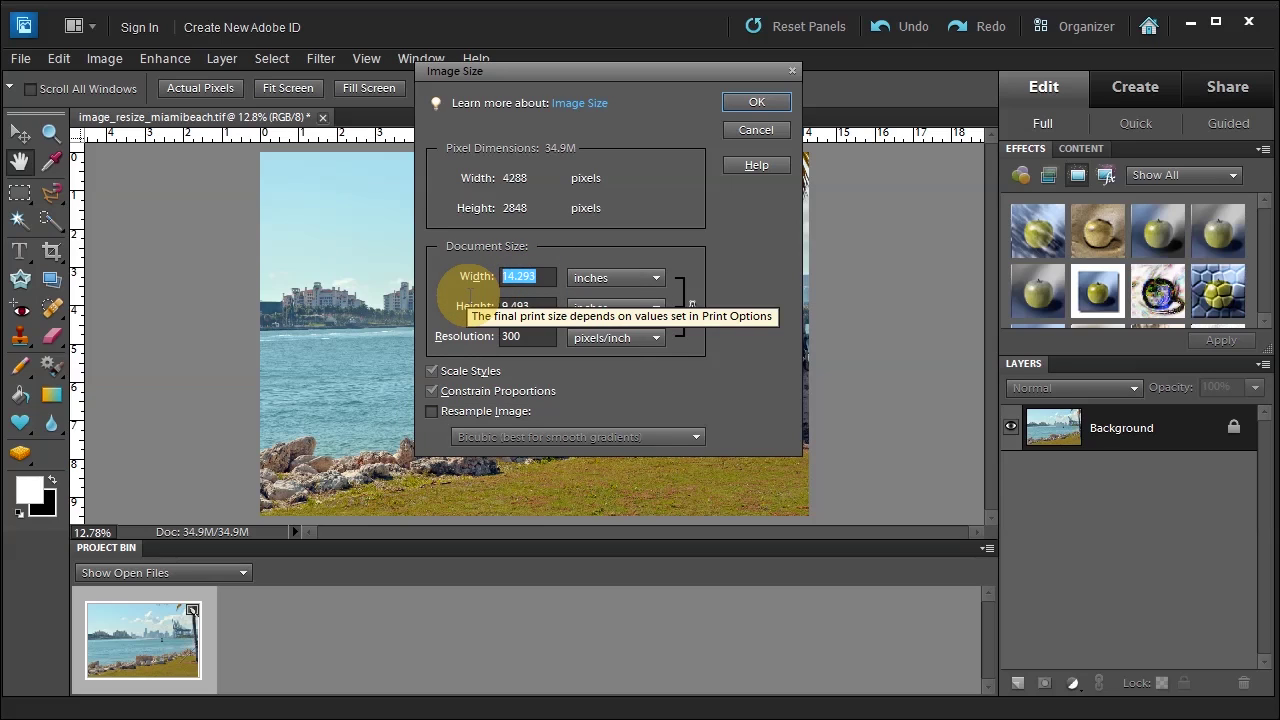
pyautogui.write('6')
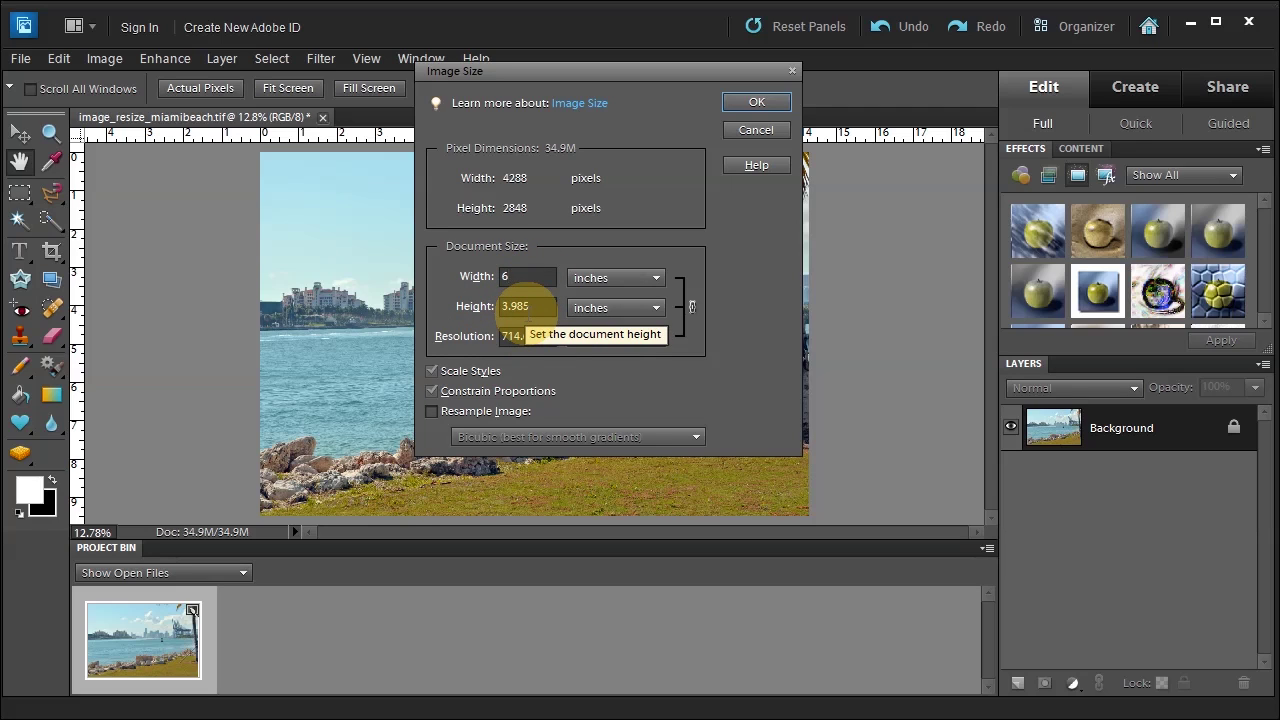
pyautogui.click(460, 279)
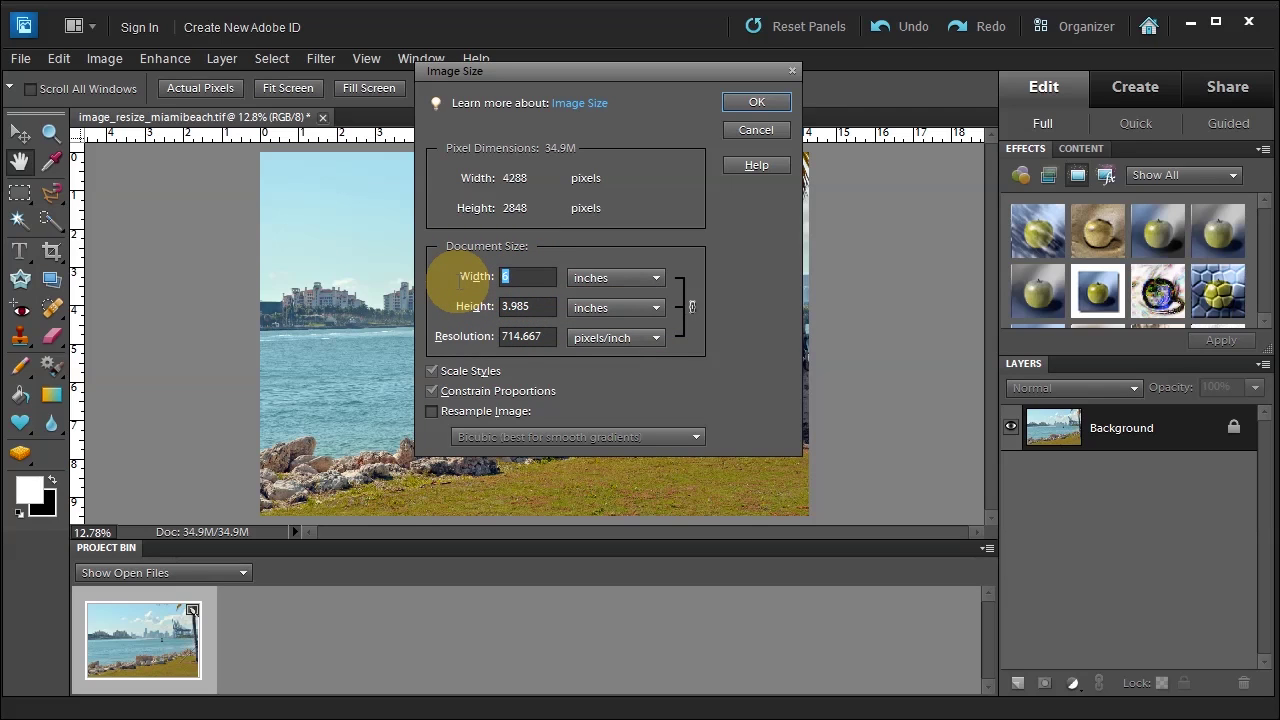
pyautogui.write('7')
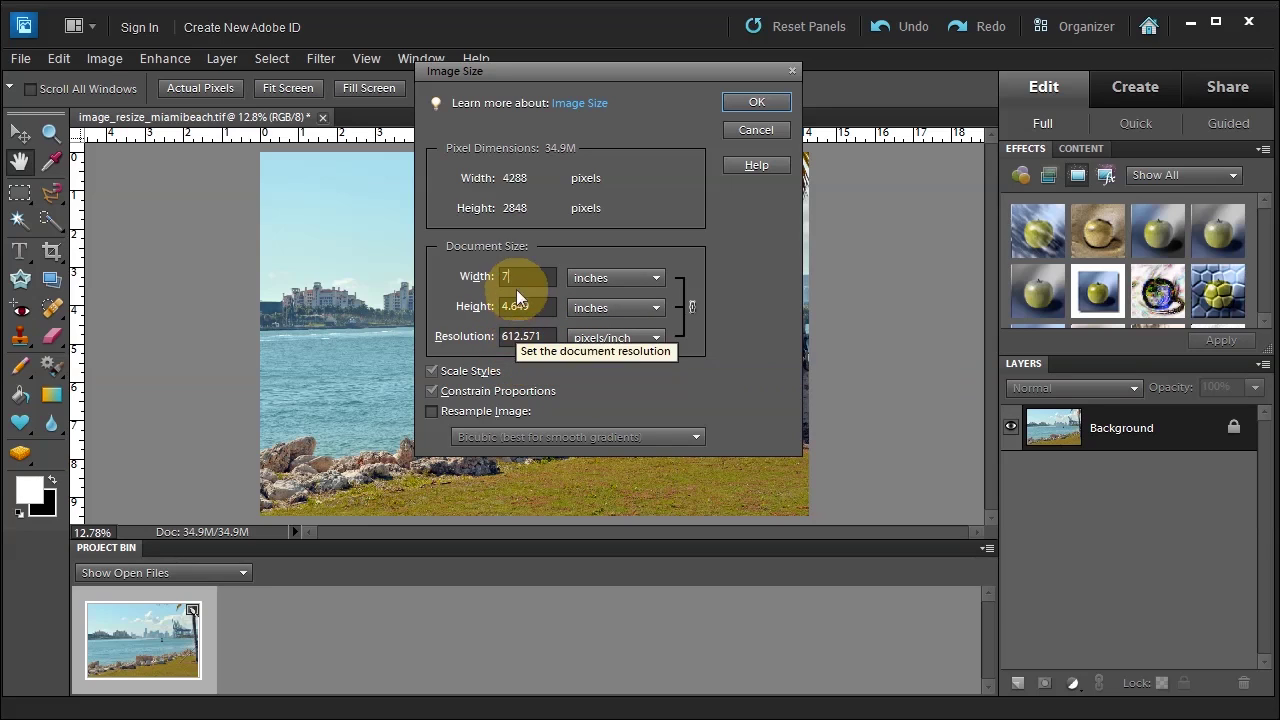
pyautogui.click(430, 411)
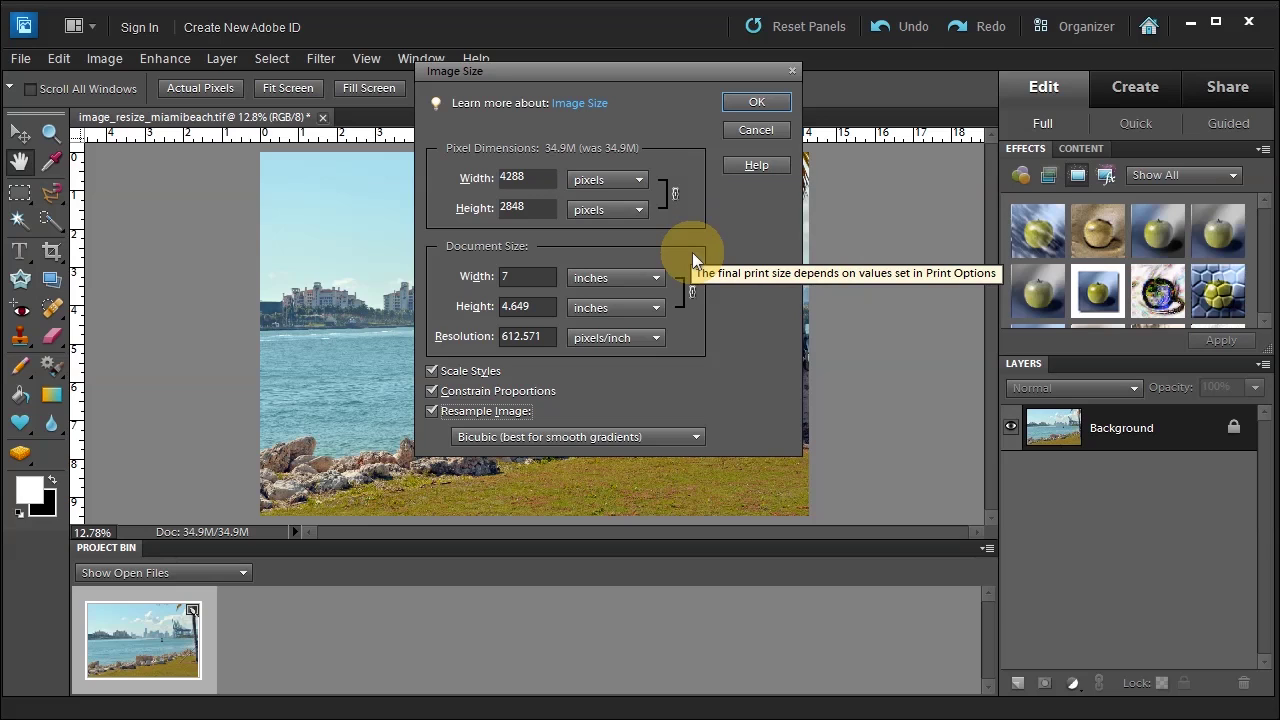
# - Apply the new size, then crop the photo to a 4 x 6 in ratio, excluding the palm trunk
pyautogui.click(736, 101)
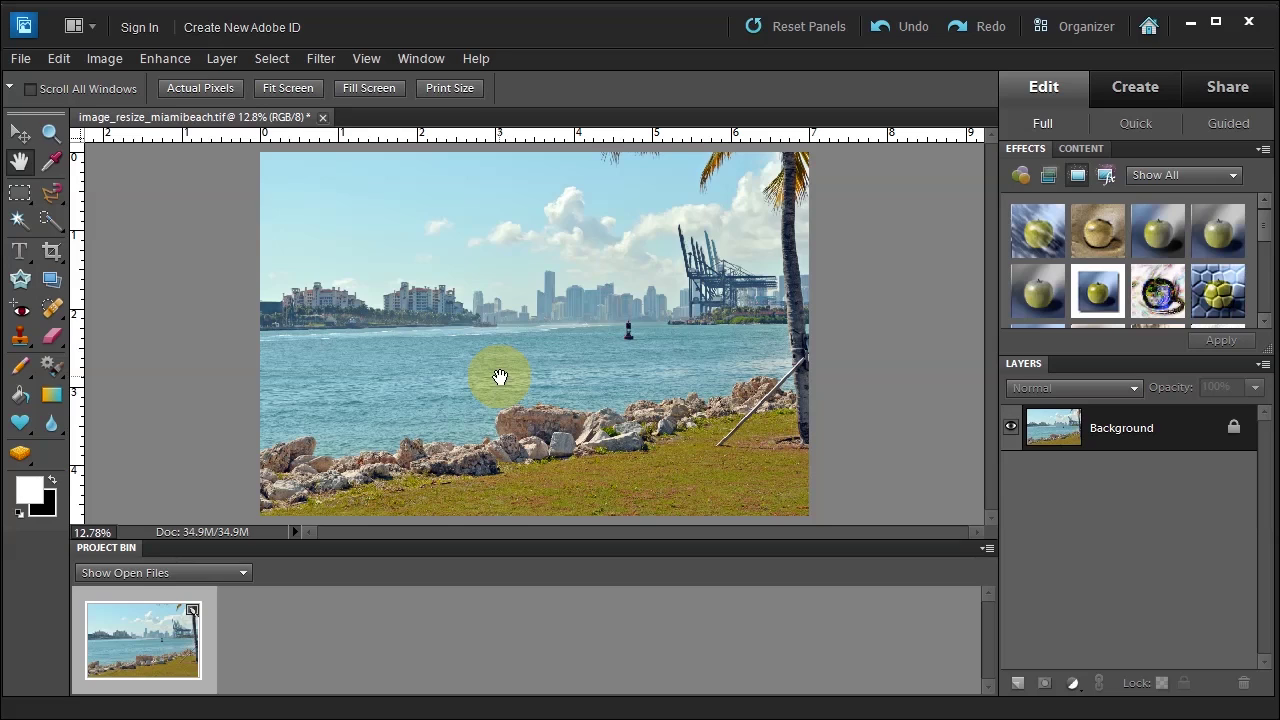
pyautogui.click(50, 254)
pyautogui.click(147, 92)
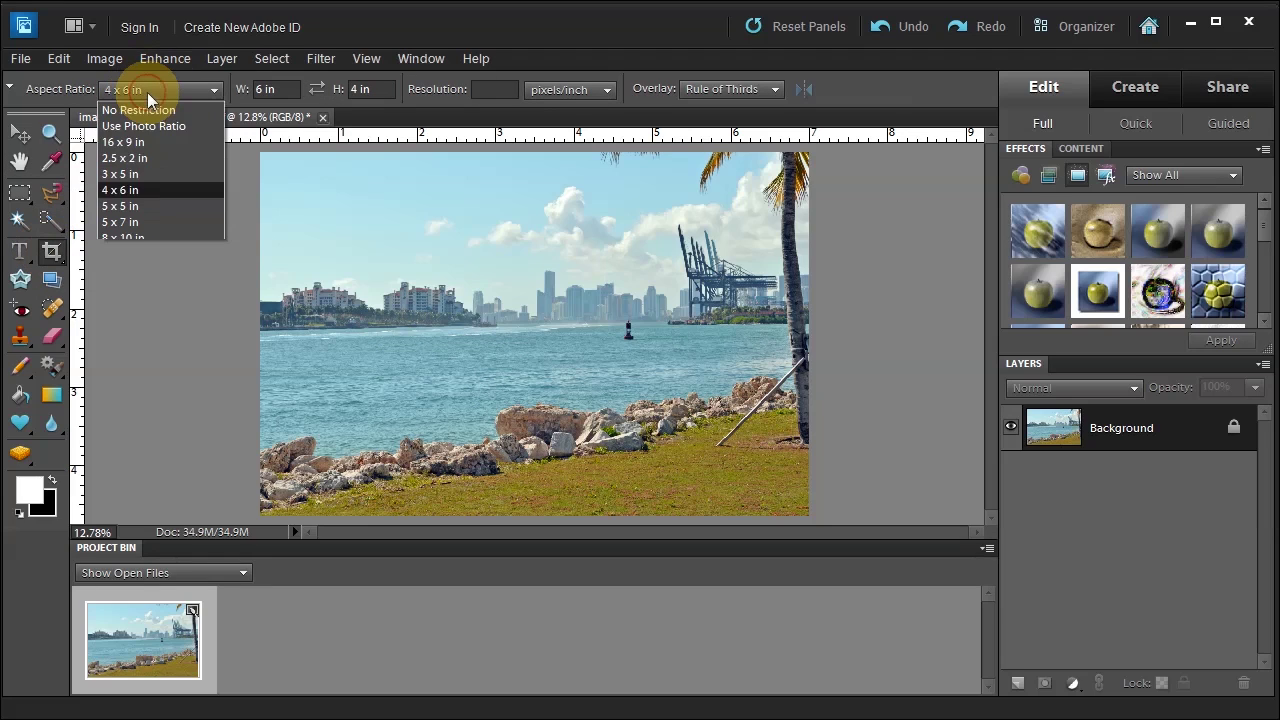
pyautogui.click(134, 190)
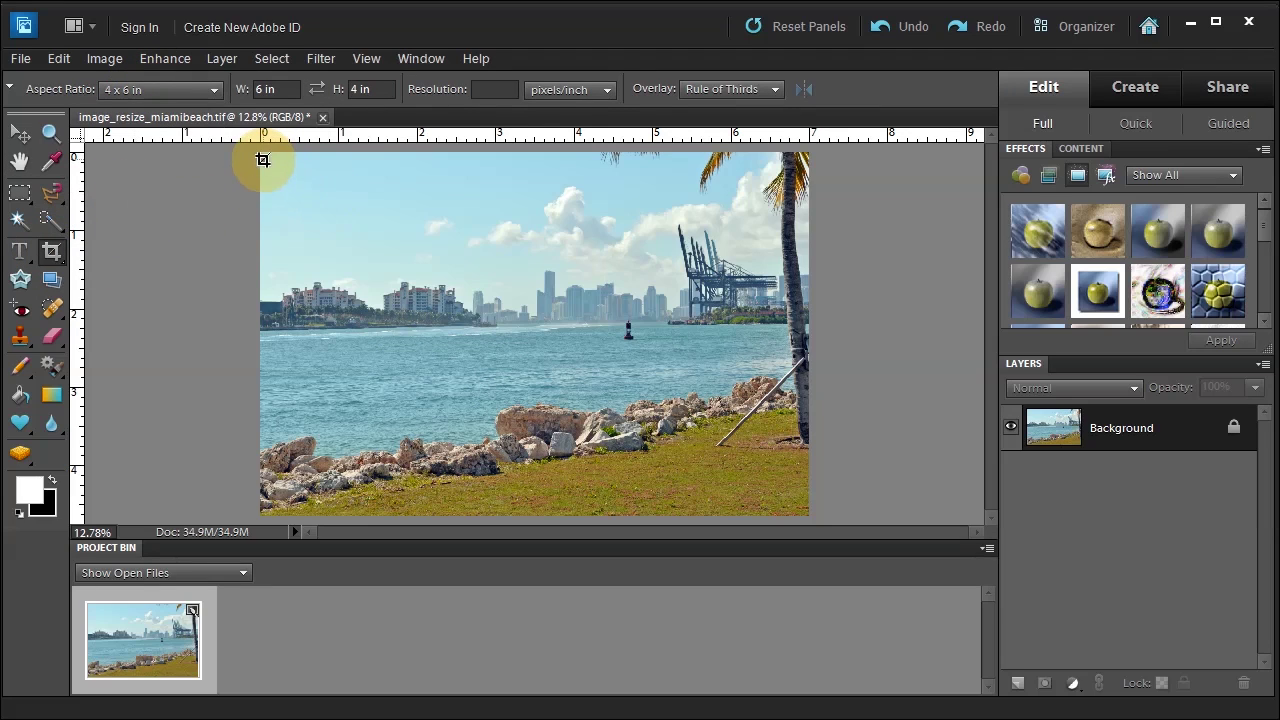
pyautogui.moveTo(263, 160); pyautogui.dragTo(746, 537)
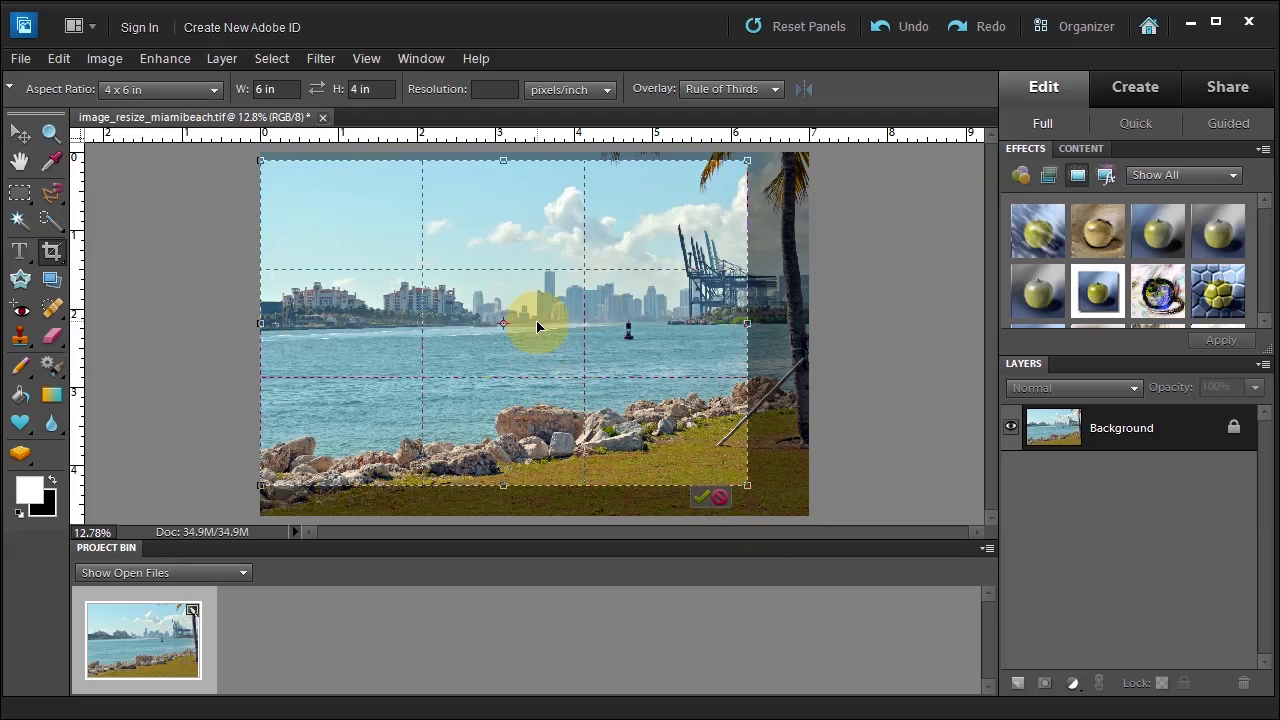
pyautogui.moveTo(546, 336); pyautogui.dragTo(555, 332)
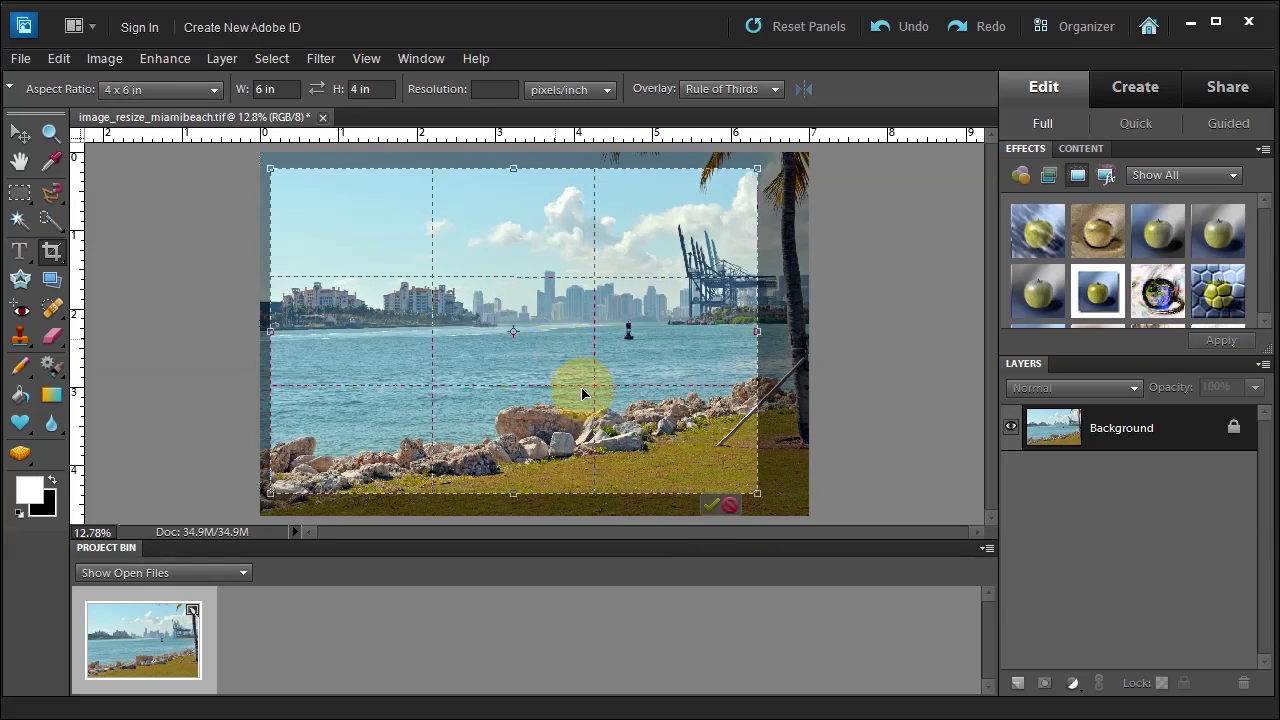
pyautogui.click(711, 505)
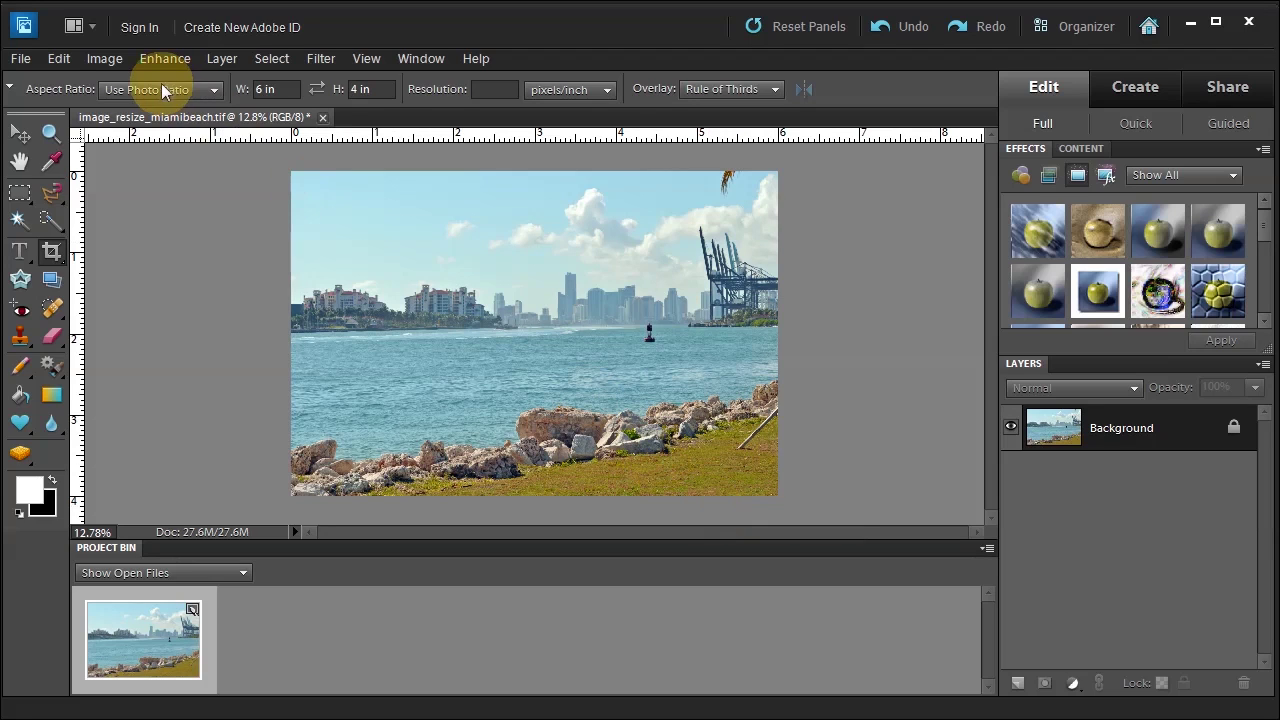
# - Open Image Size to review the values, then cancel without changes
pyautogui.click(106, 62)
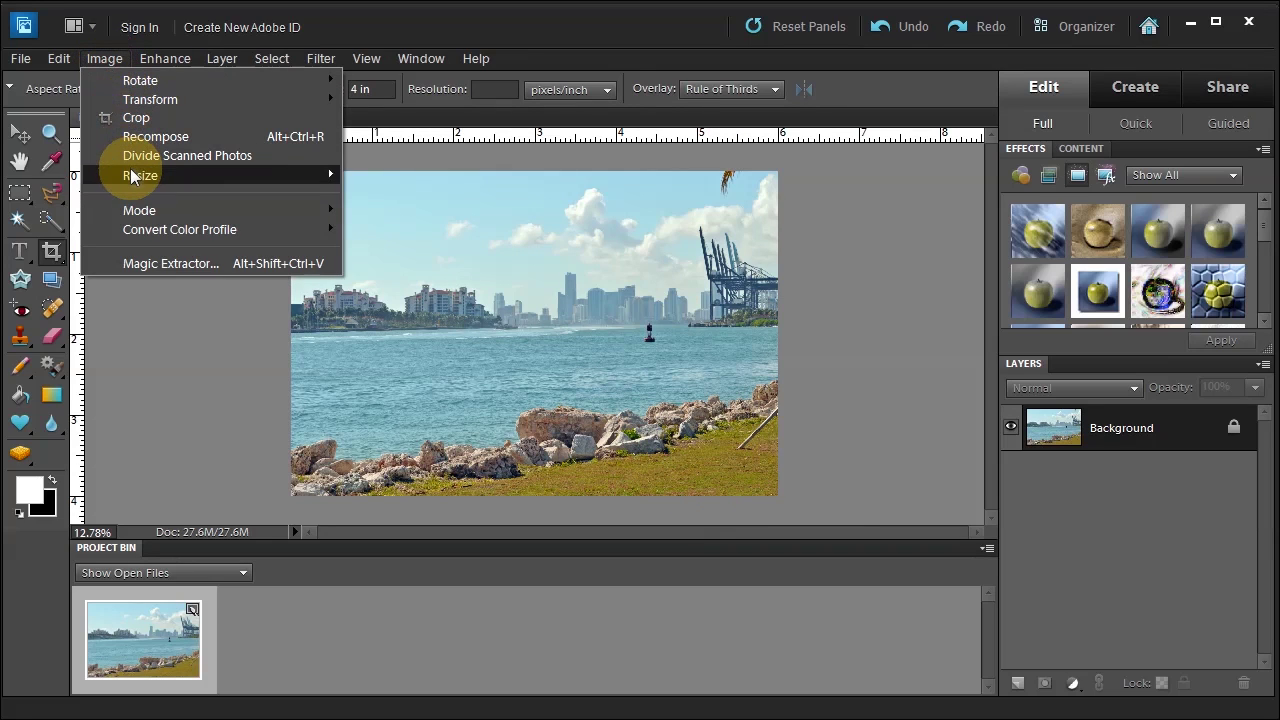
pyautogui.moveTo(321, 179)
pyautogui.click(365, 174)
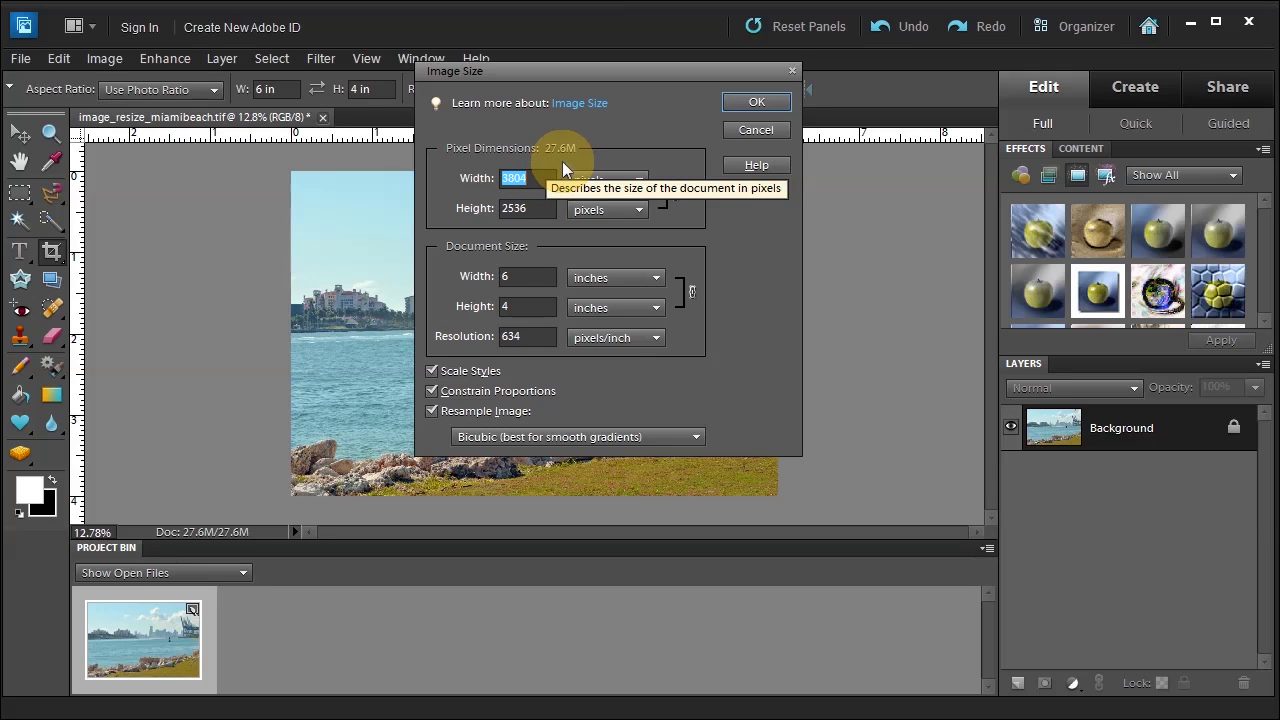
pyautogui.click(751, 130)
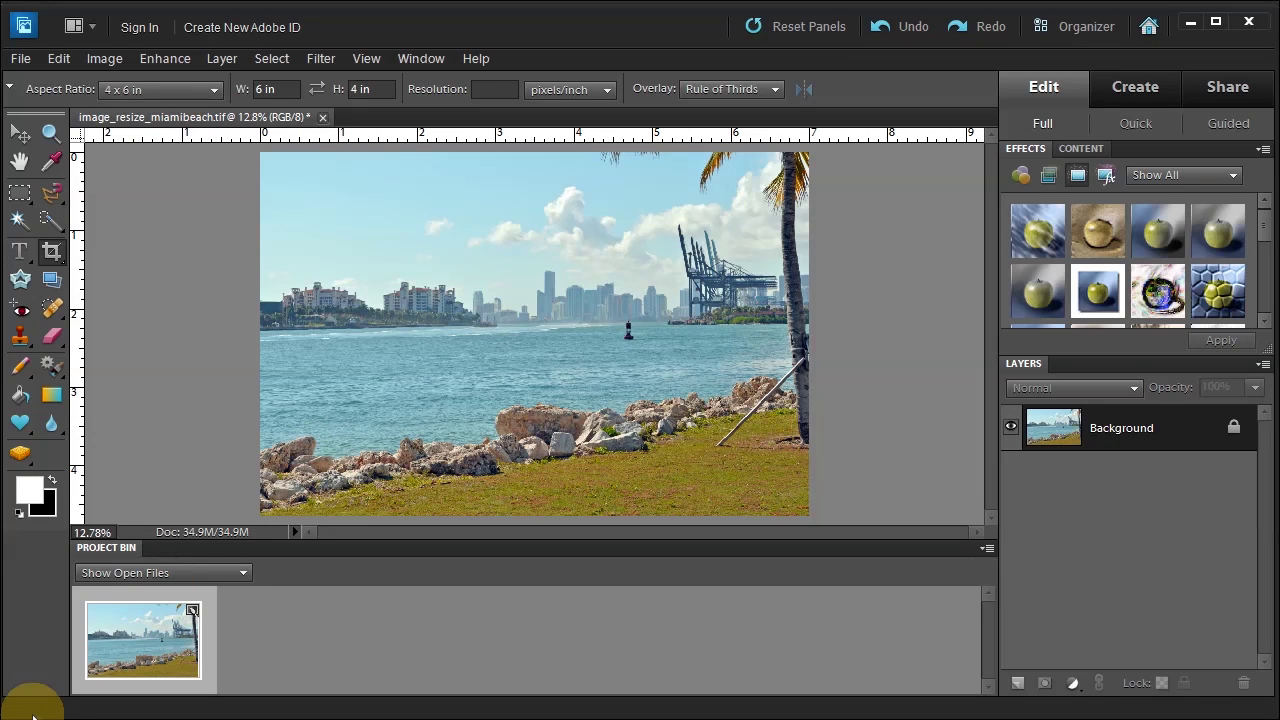
# - Open Image Size with resampling off, try a value of 20, then reset the original values
pyautogui.click(102, 60)
pyautogui.moveTo(110, 175)
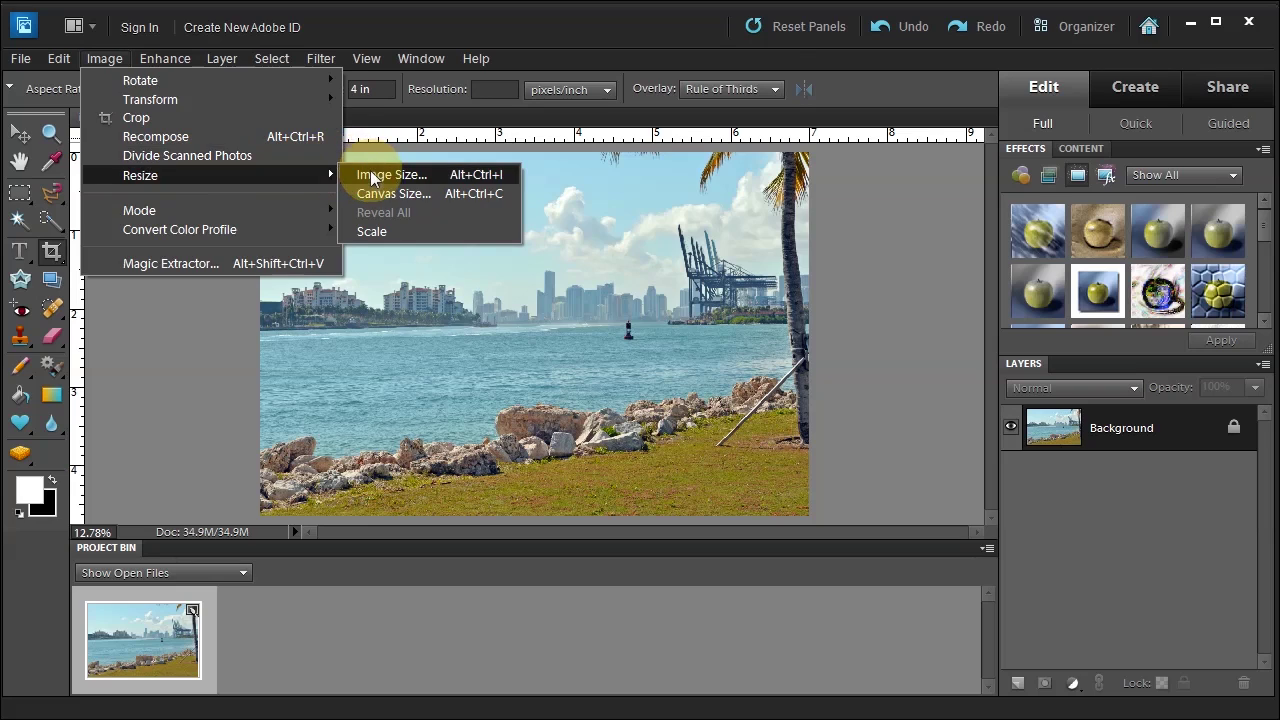
pyautogui.click(372, 173)
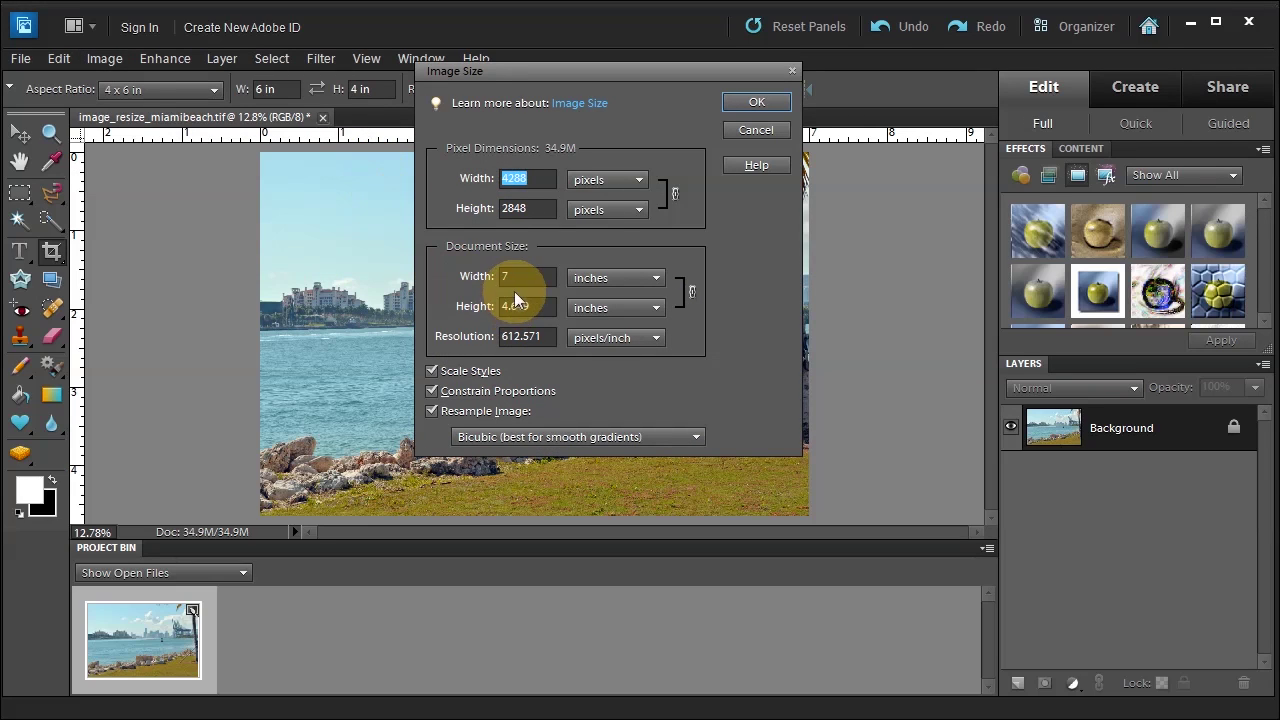
pyautogui.click(432, 411)
pyautogui.write('20')
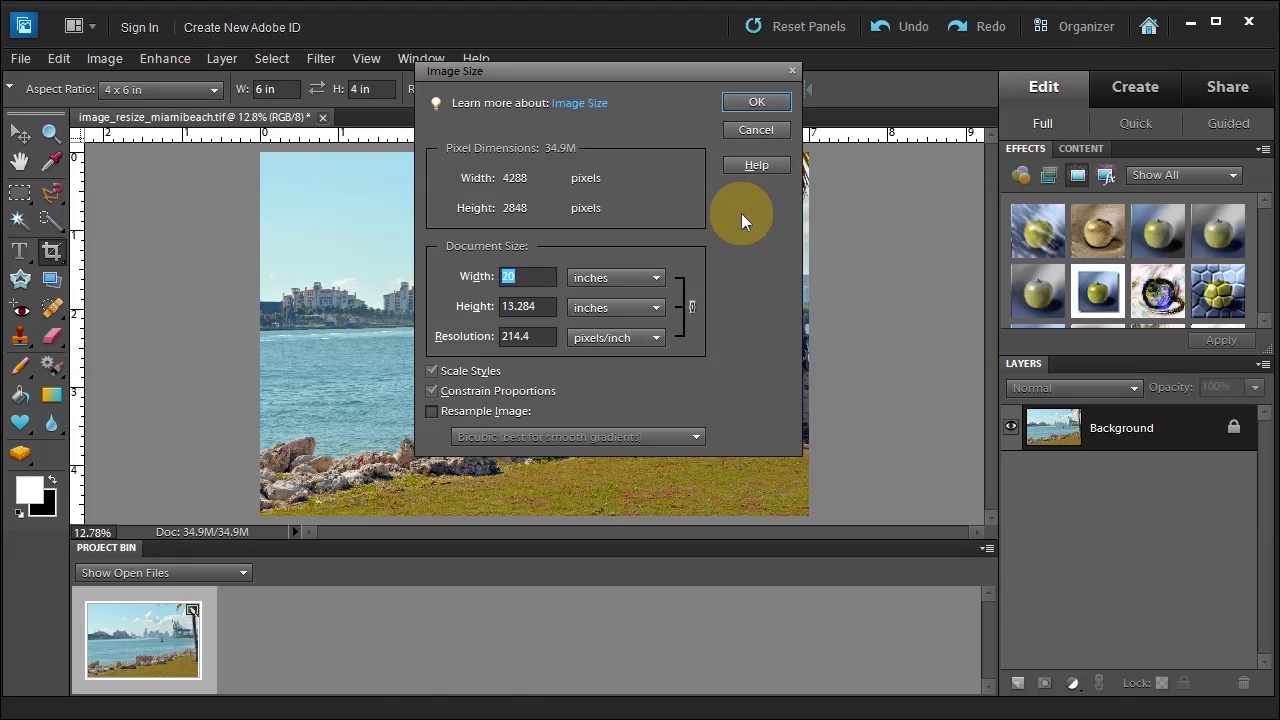
pyautogui.press('alt')
pyautogui.keyDown('alt'); pyautogui.click(751, 128); pyautogui.keyUp('alt')
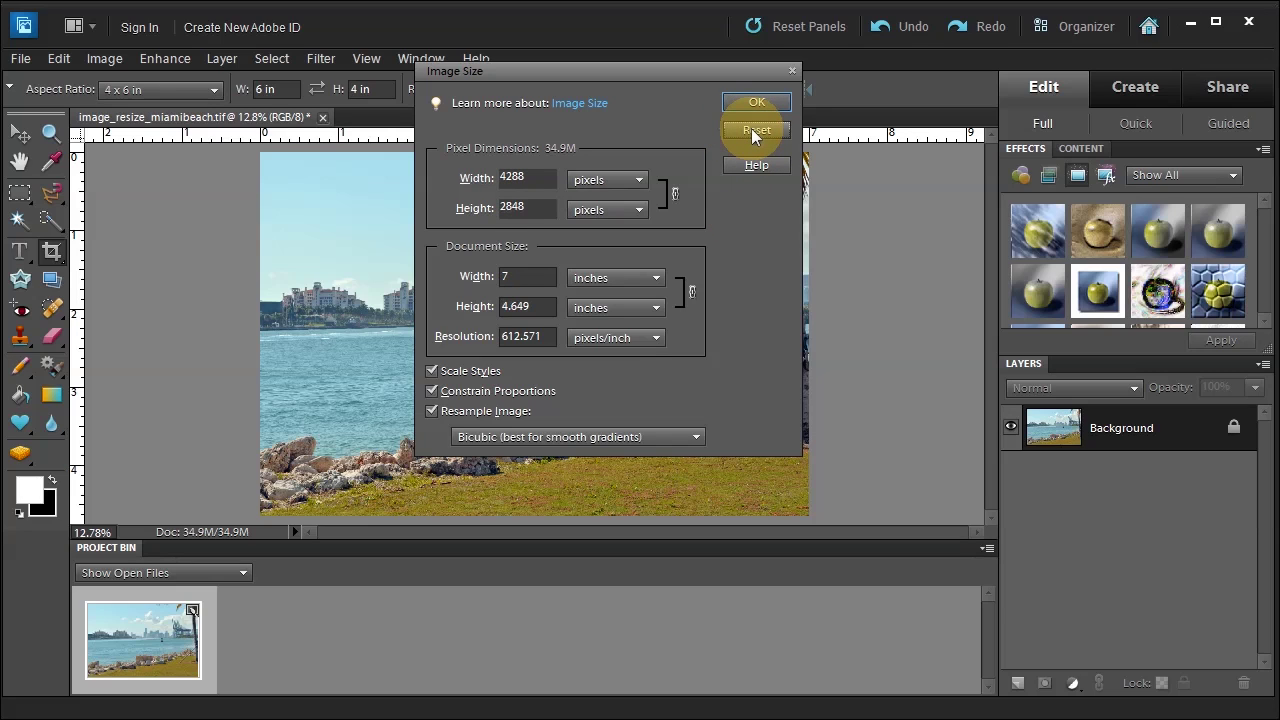
# - With resampling off, set Height to 30 inches, giving 45.169 in wide at 94.933 ppi
pyautogui.click(429, 411)
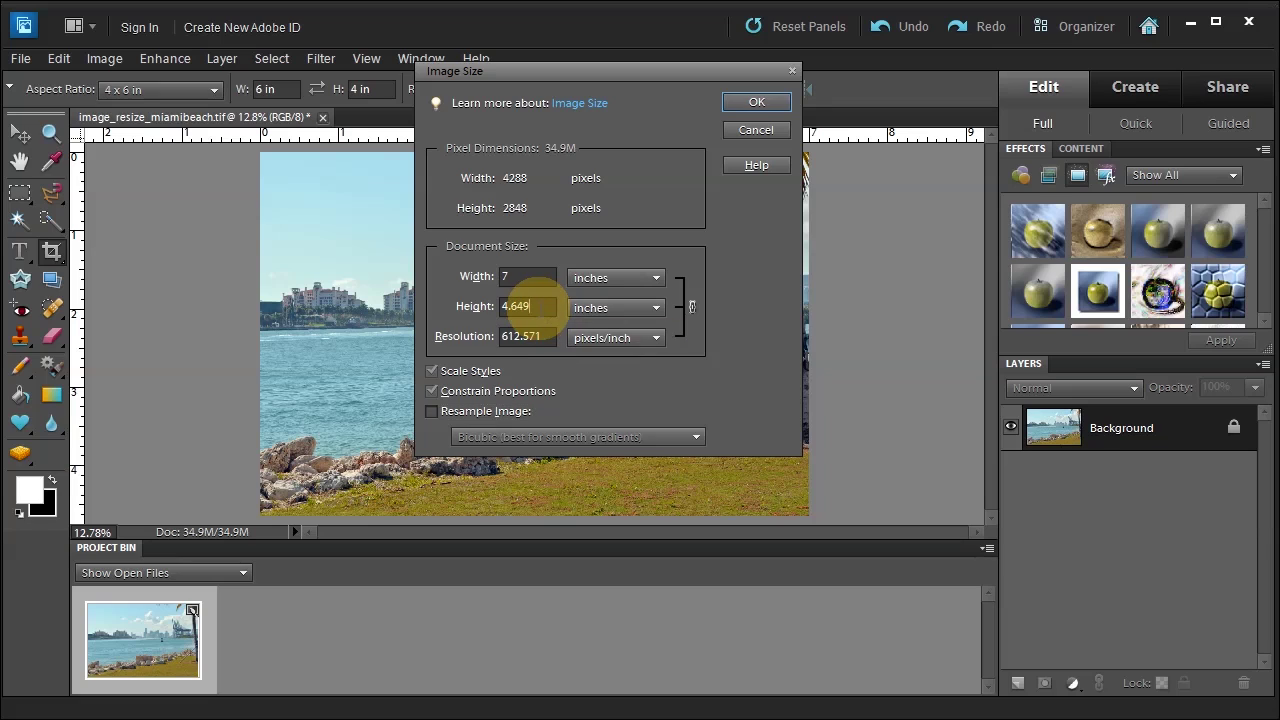
pyautogui.doubleClick(520, 306)
pyautogui.write('30')
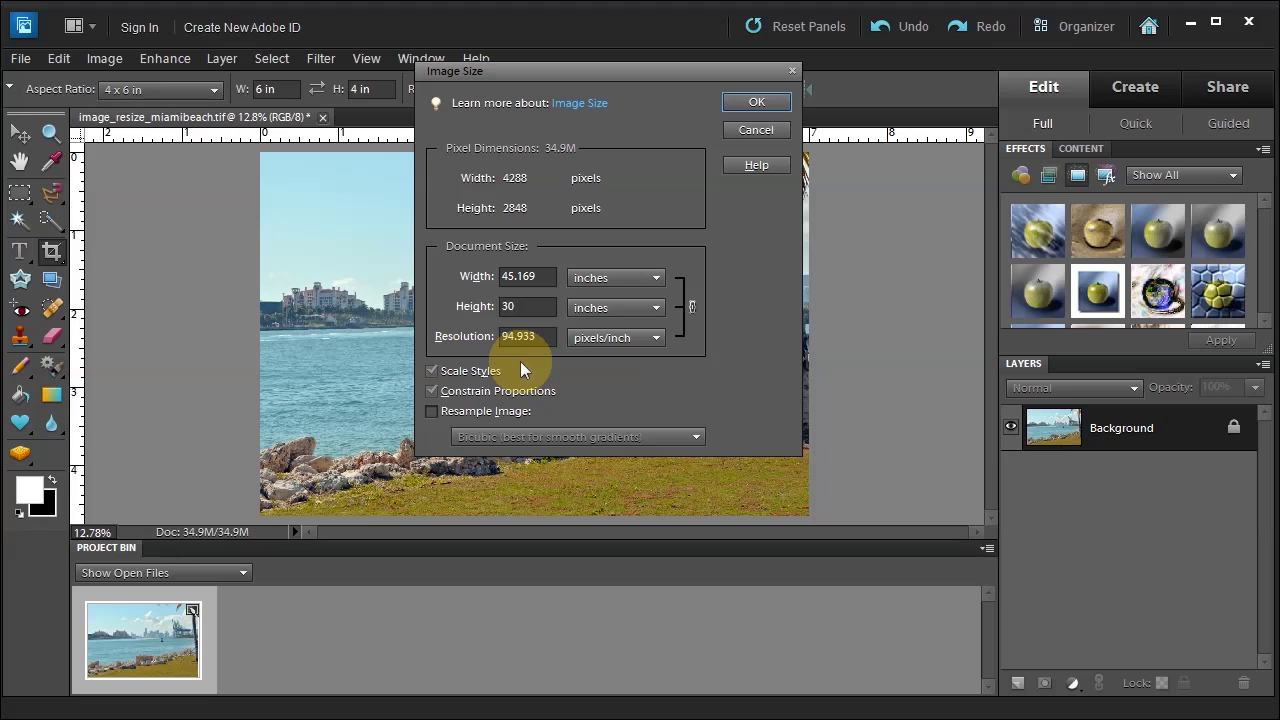
# - Re-check Resample Image and pick the Bicubic Smoother method
pyautogui.click(431, 411)
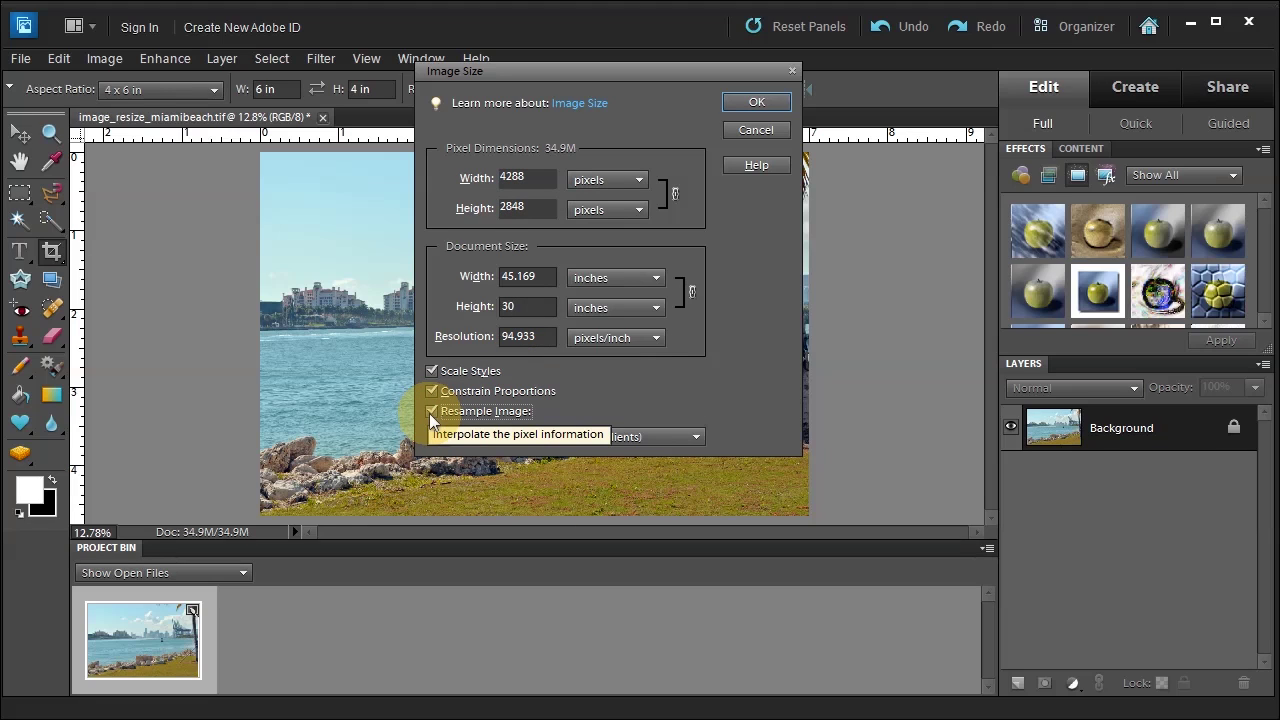
pyautogui.click(615, 436)
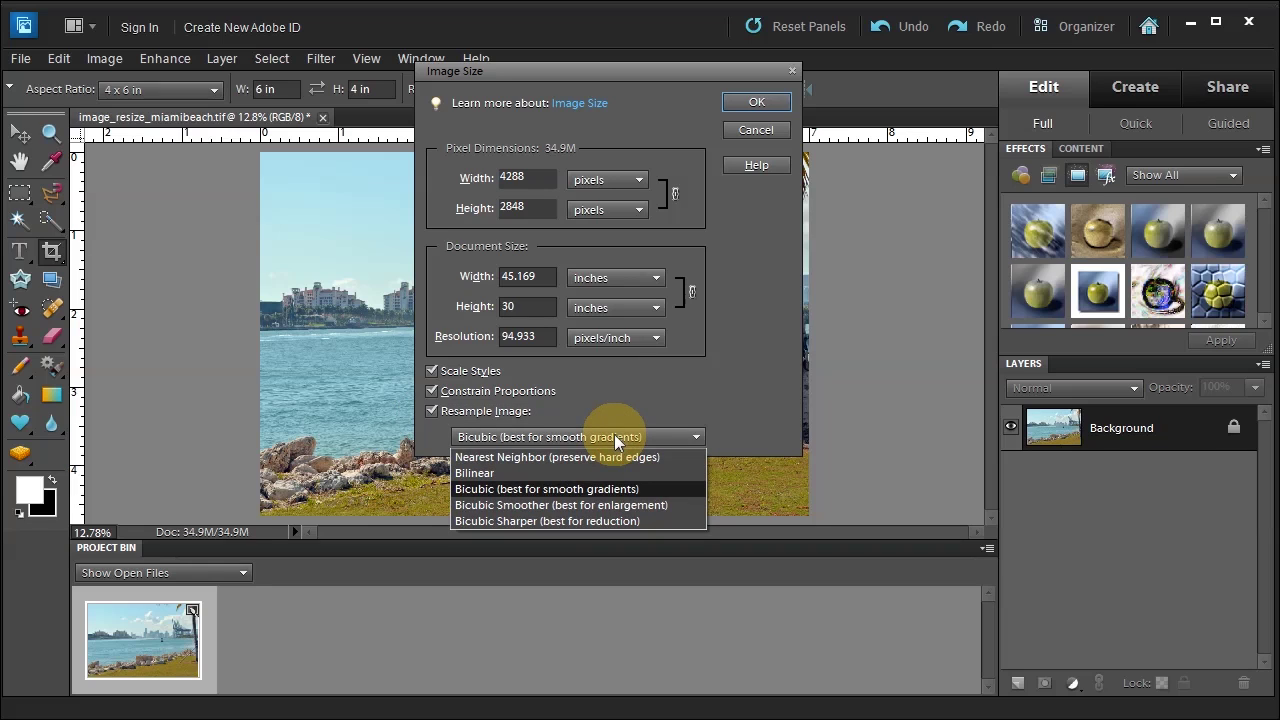
pyautogui.click(581, 504)
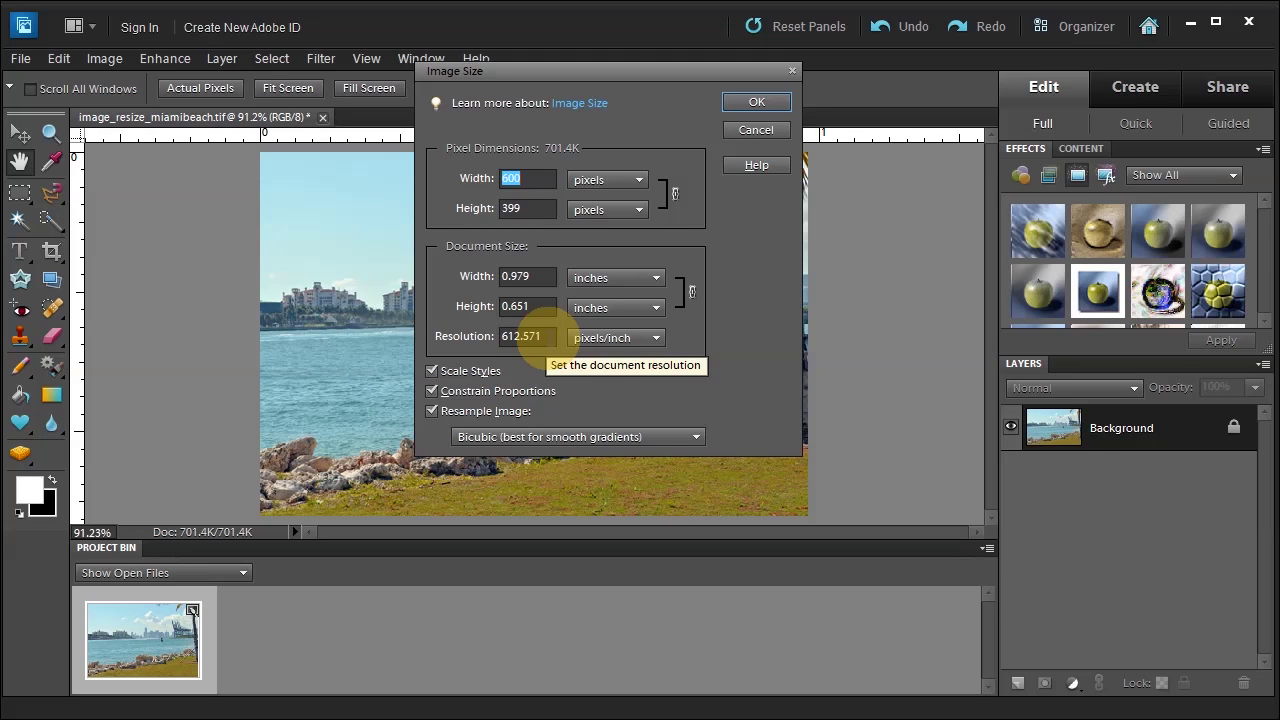
# - Turn off Resample Image and set resolution to 240 ppi, giving 2.5 × 1.663 inches
pyautogui.click(432, 410)
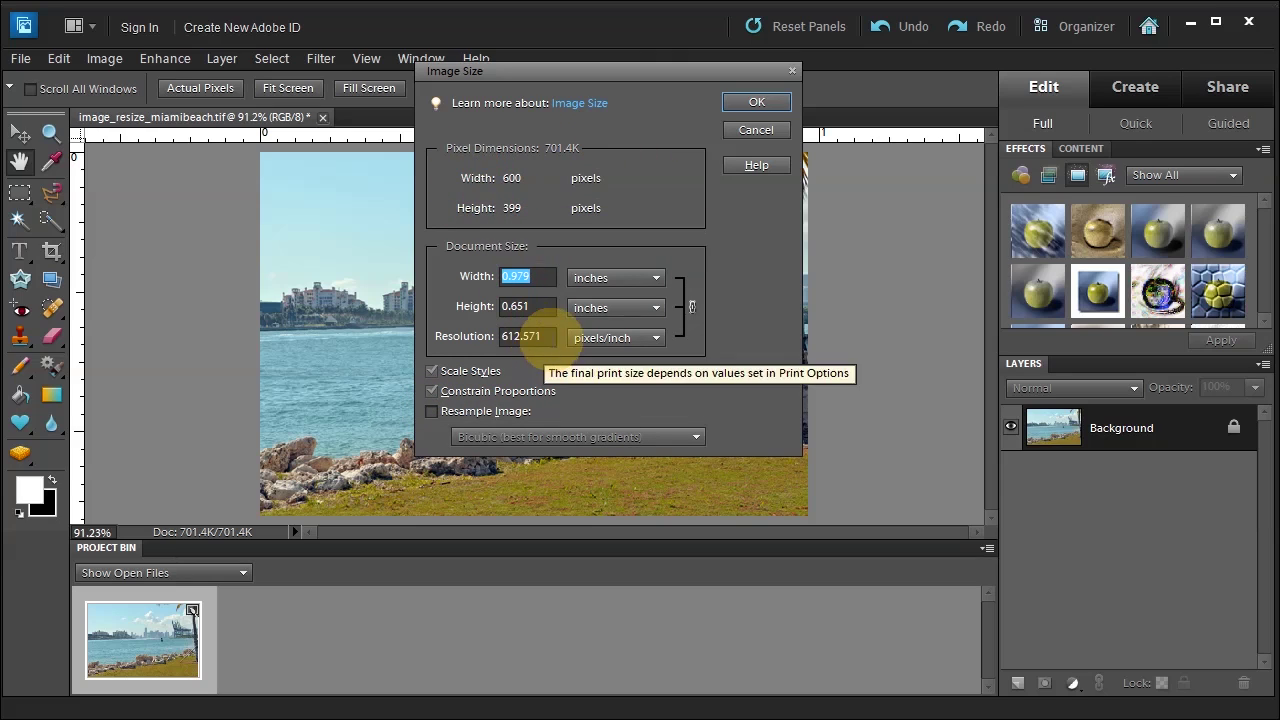
pyautogui.moveTo(548, 336); pyautogui.dragTo(478, 336)
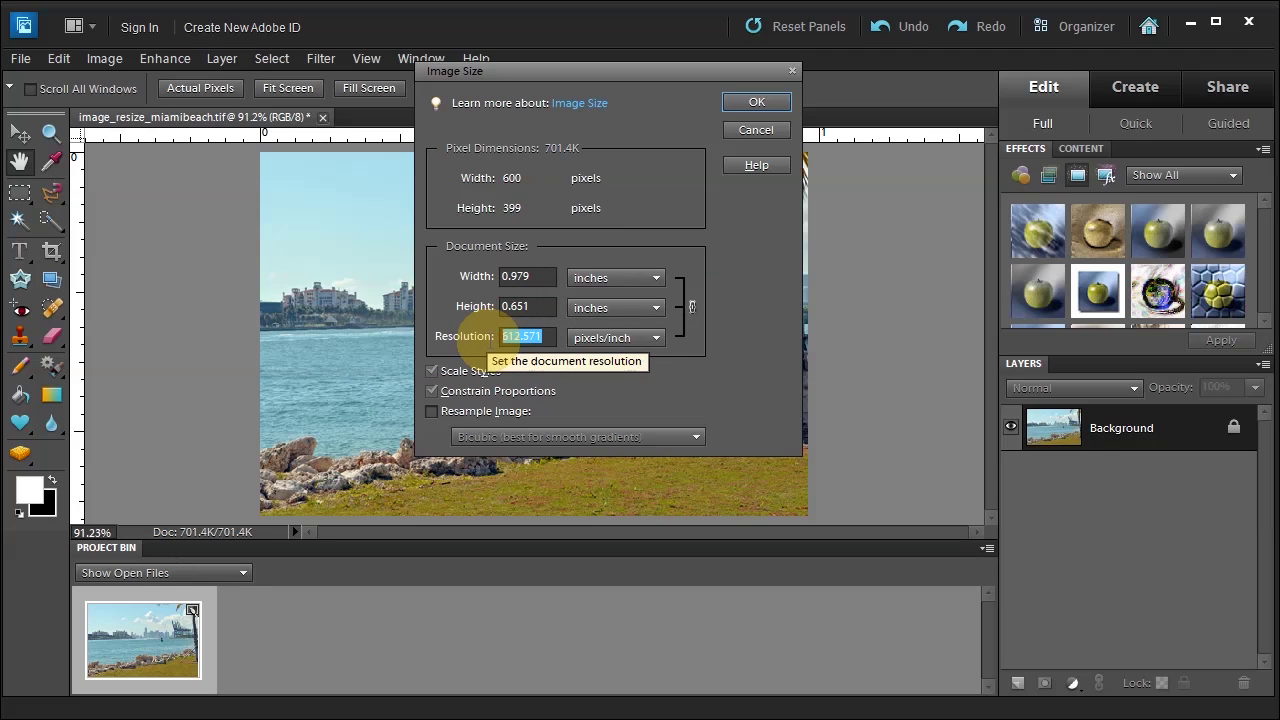
pyautogui.write('300')
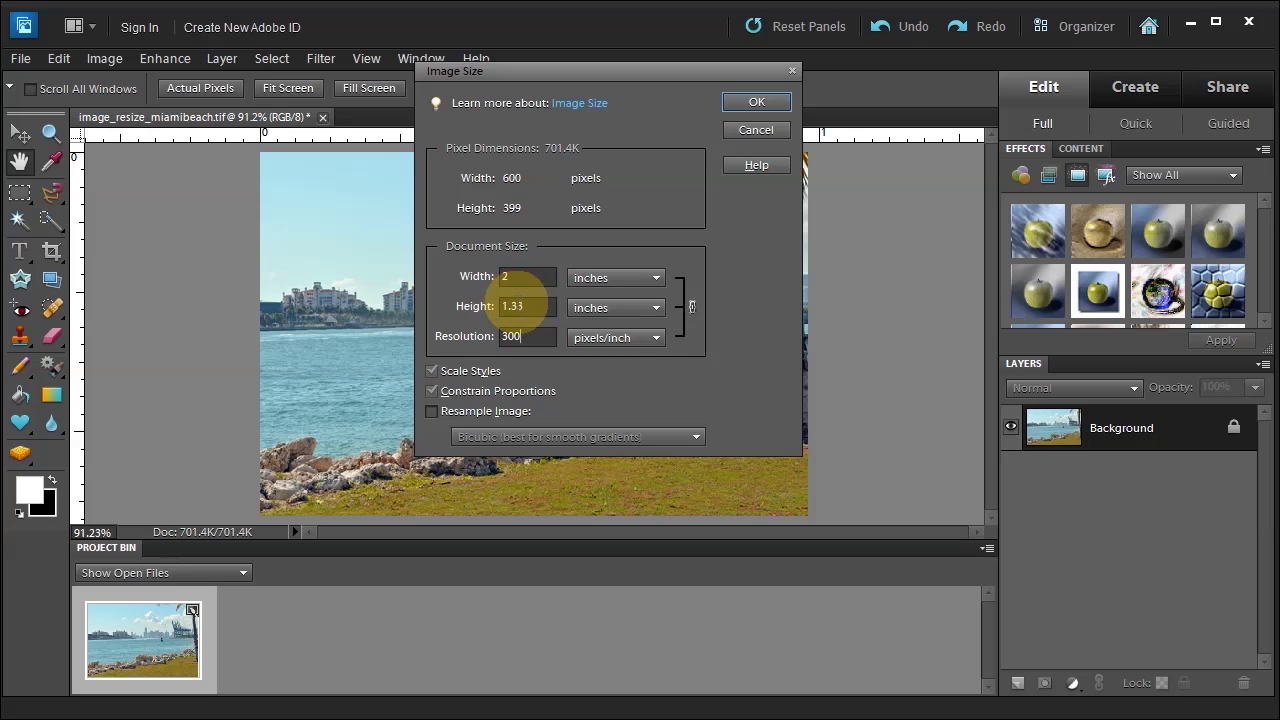
pyautogui.moveTo(510, 336); pyautogui.dragTo(466, 339)
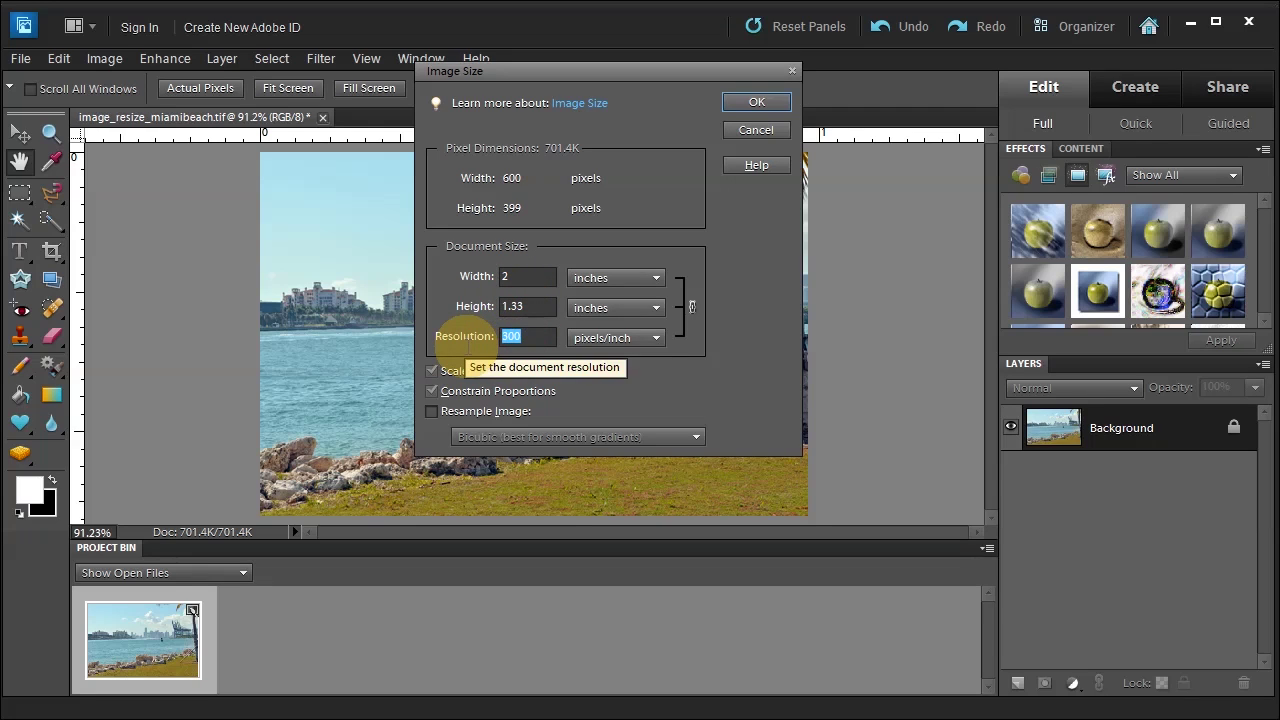
pyautogui.write('240')
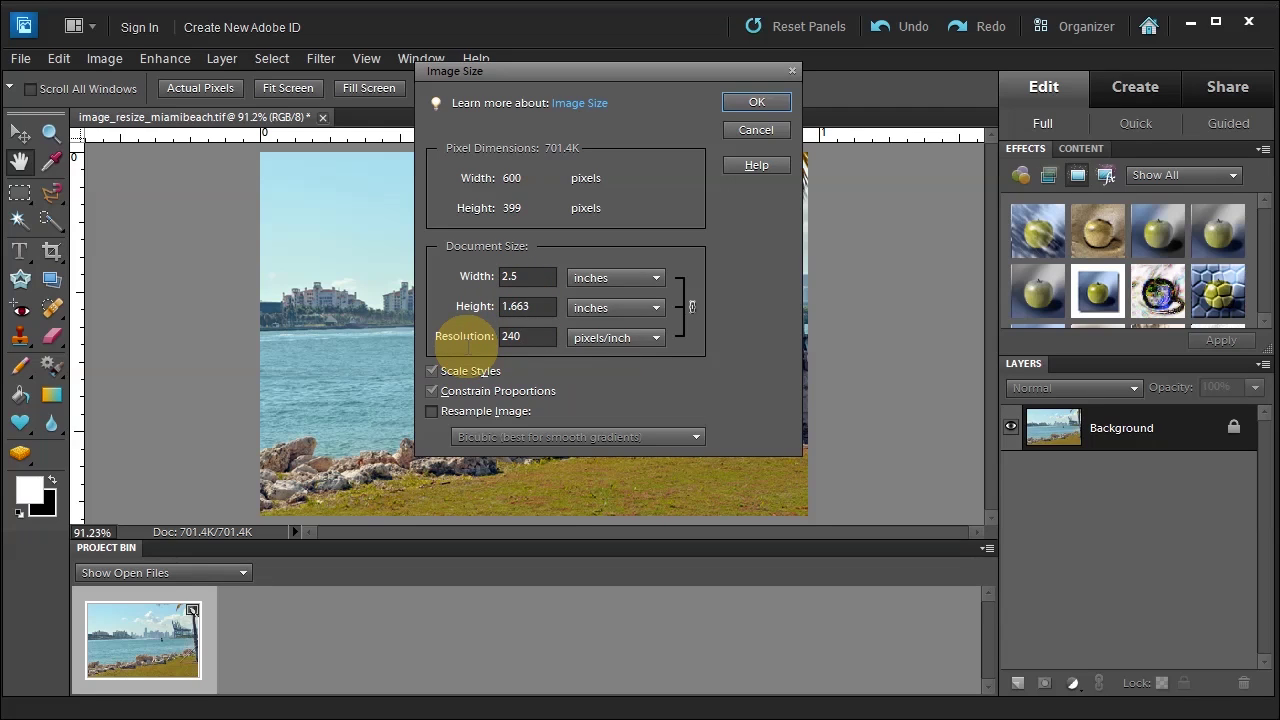
pyautogui.doubleClick(526, 306)
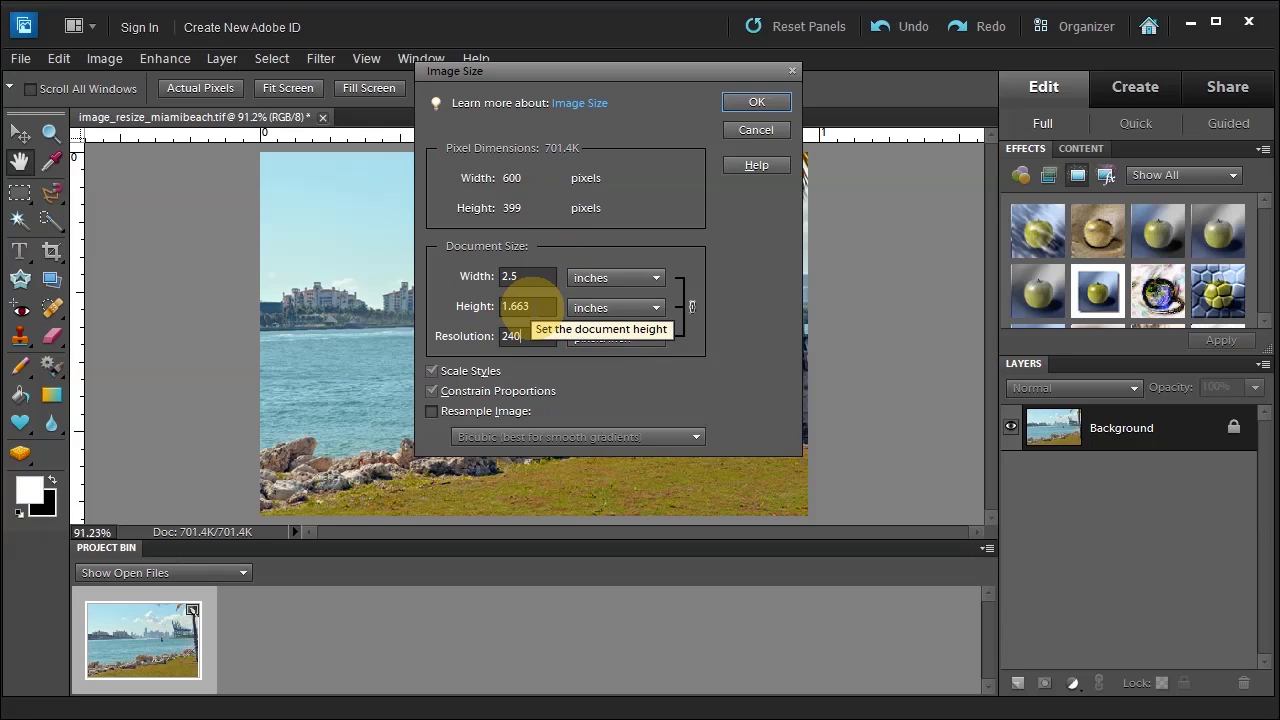
# - Re-enable Resample Image using the Bicubic Smoother method, keeping 240 ppi
pyautogui.click(428, 412)
pyautogui.click(579, 438)
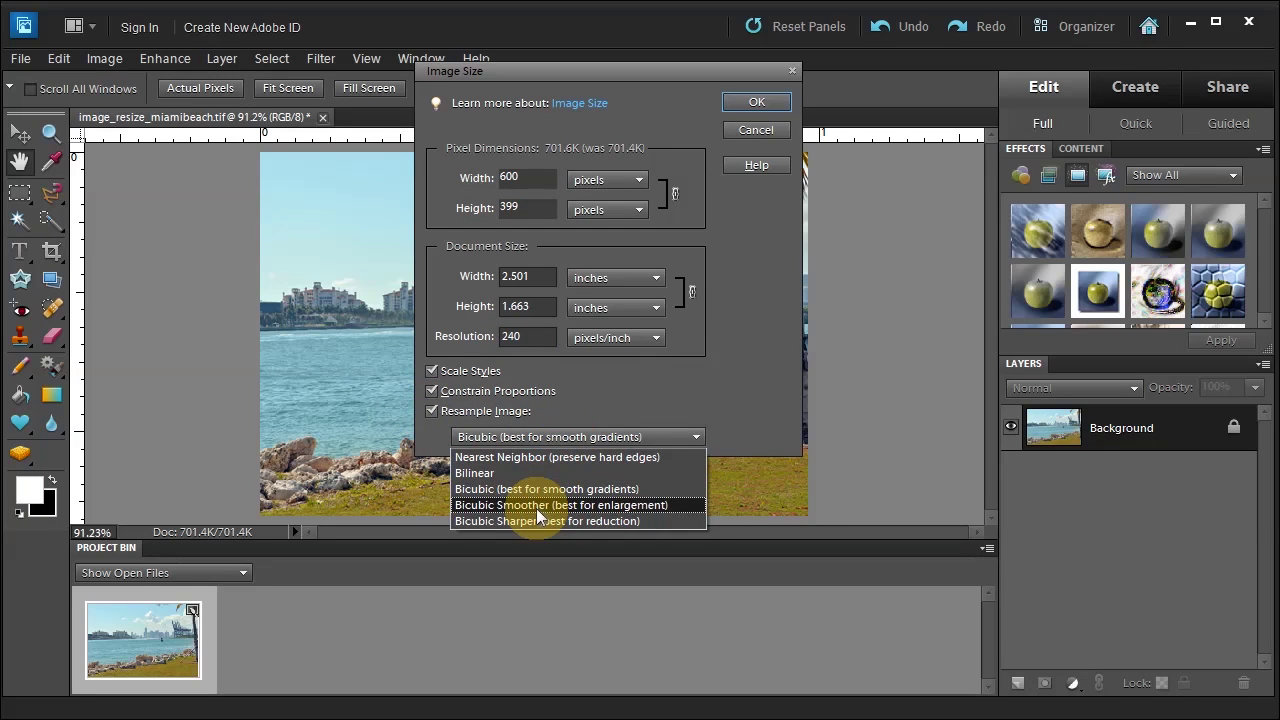
pyautogui.click(536, 506)
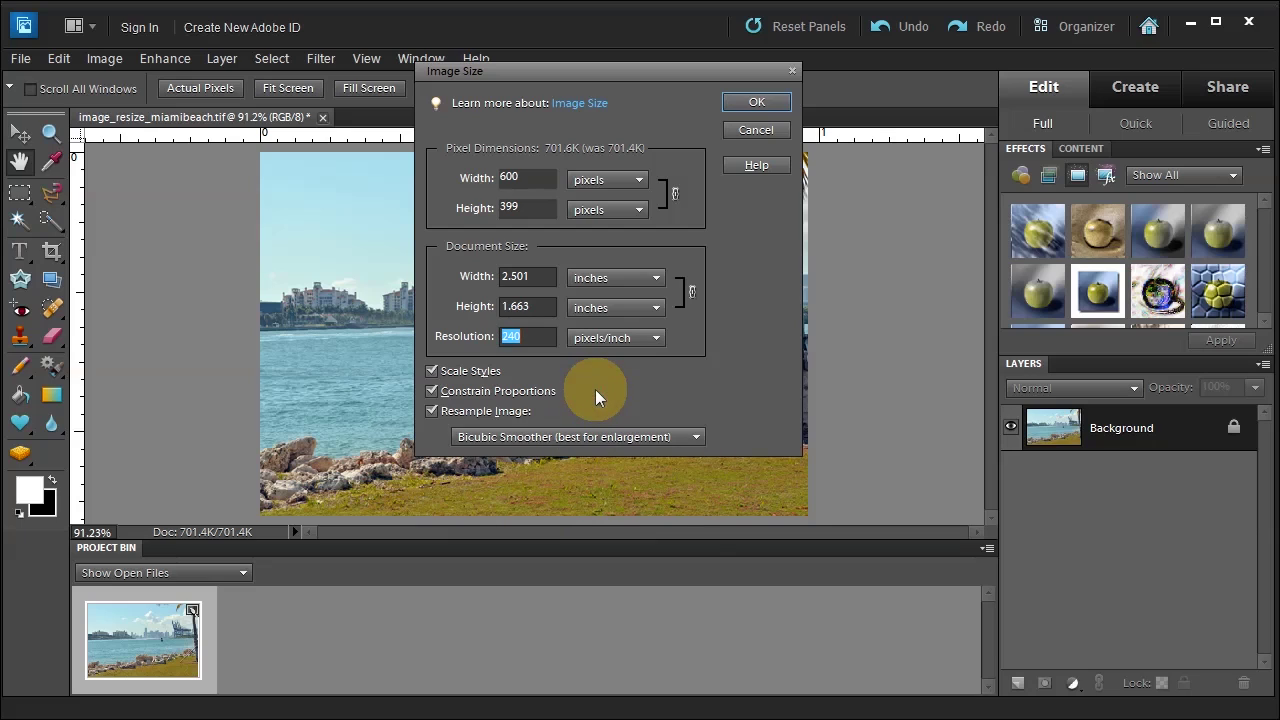